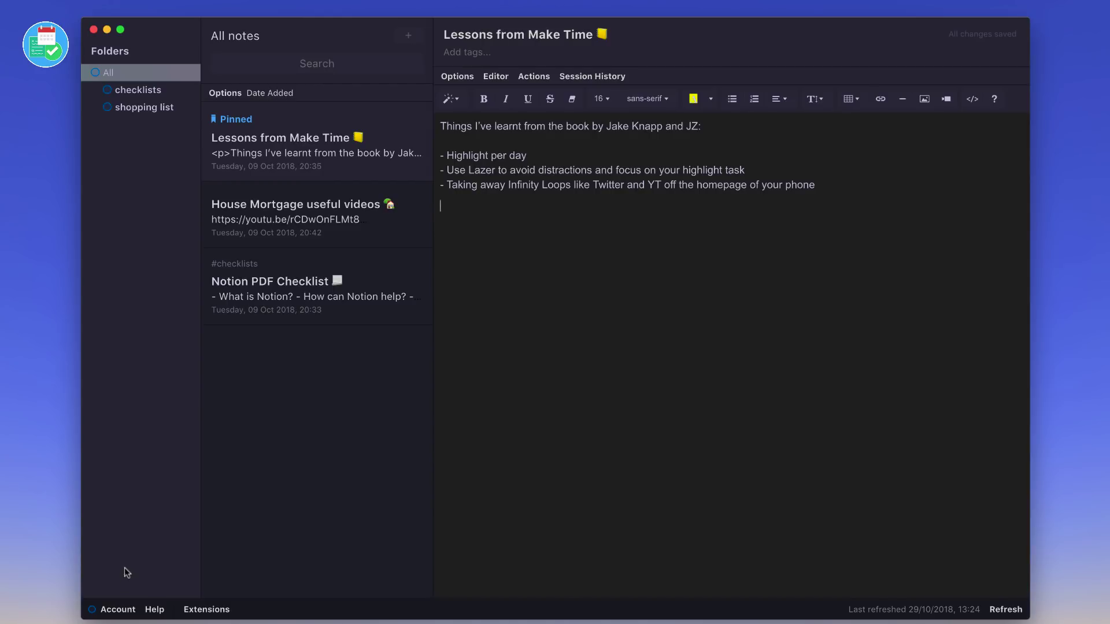
Check the account details, then in Extensions turn the Midnight theme off and back on.
left_click(119, 609)
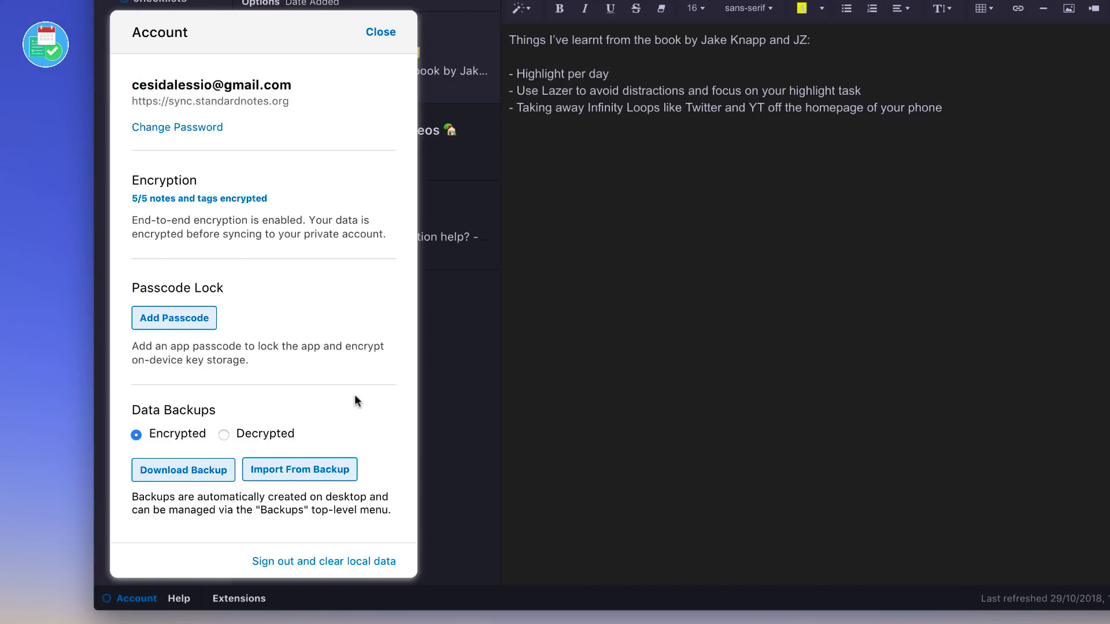
left_click(451, 384)
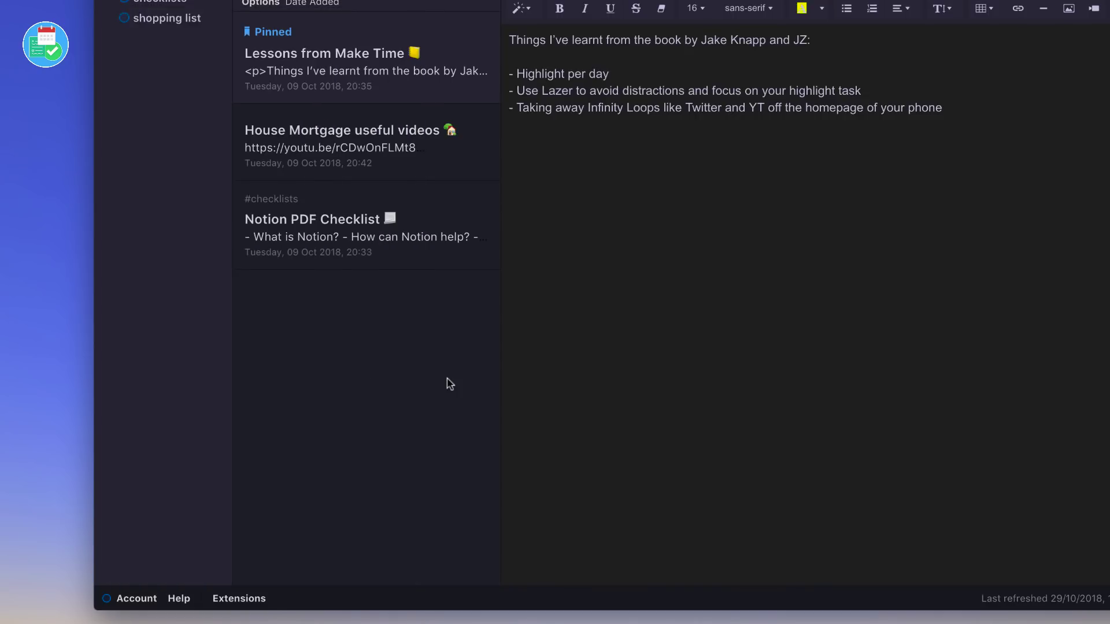
left_click(246, 603)
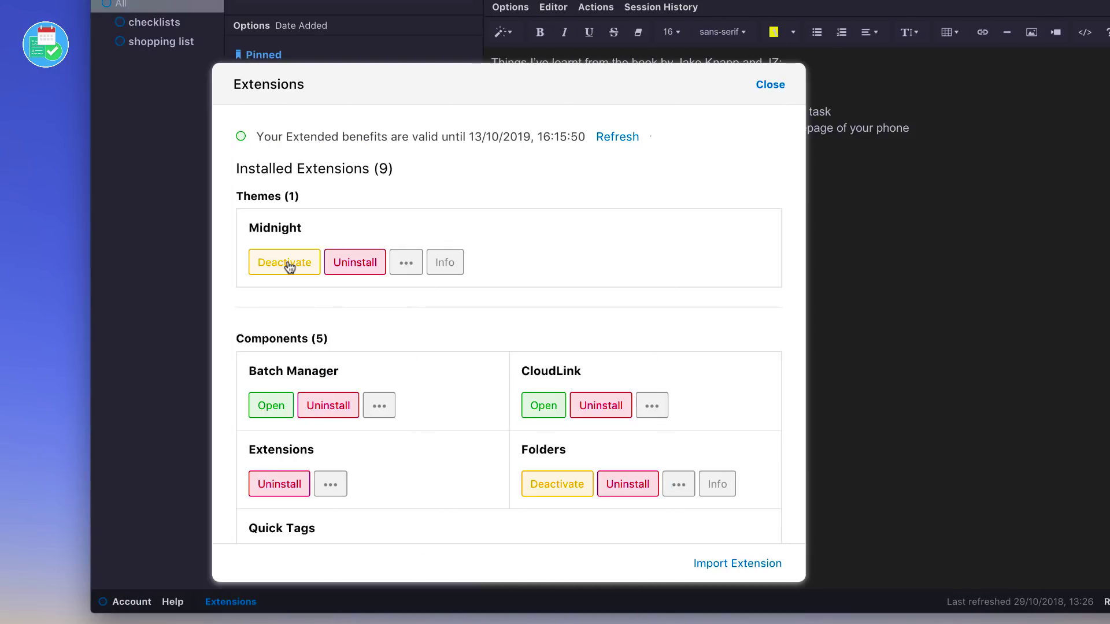
left_click(288, 263)
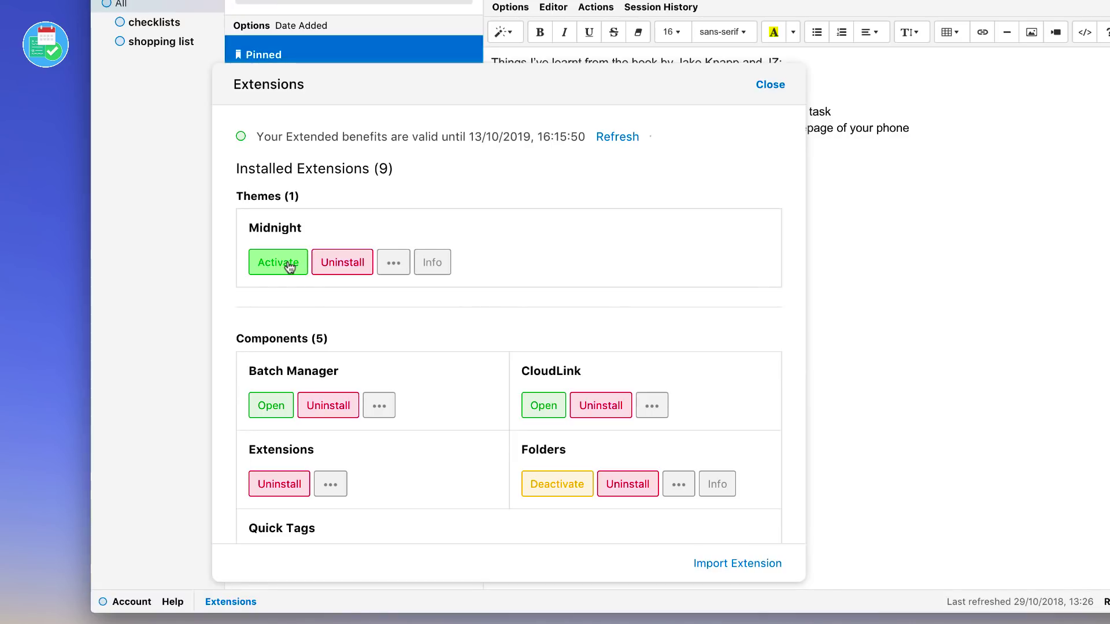
left_click(289, 264)
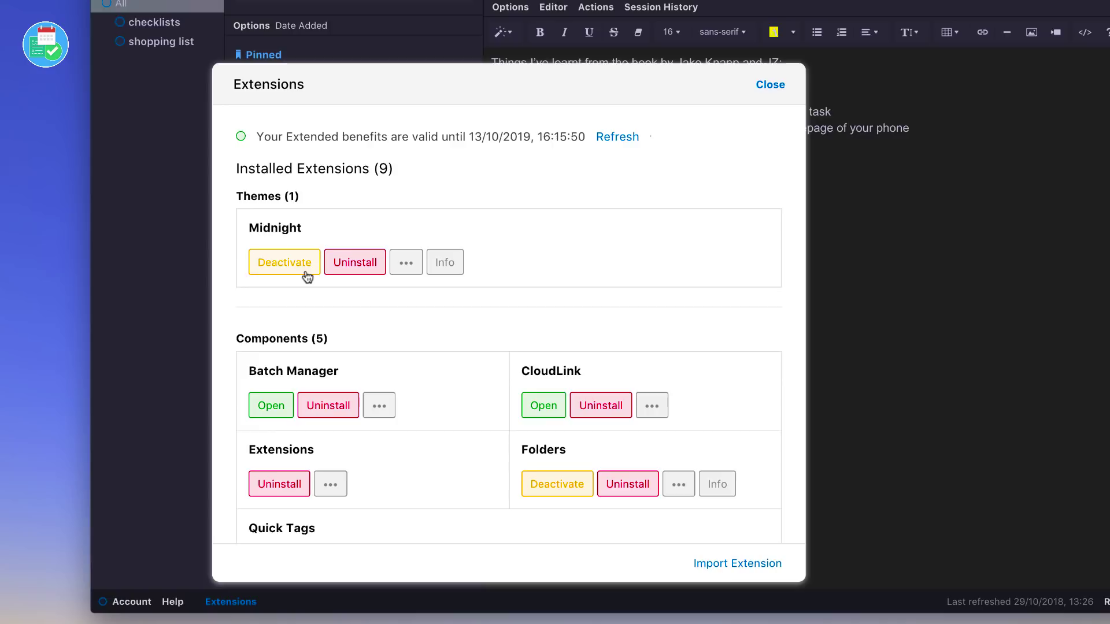
Install and activate the Focus theme from the Extensions repository, then close the dialog.
scroll(370, 275, "down", 10)
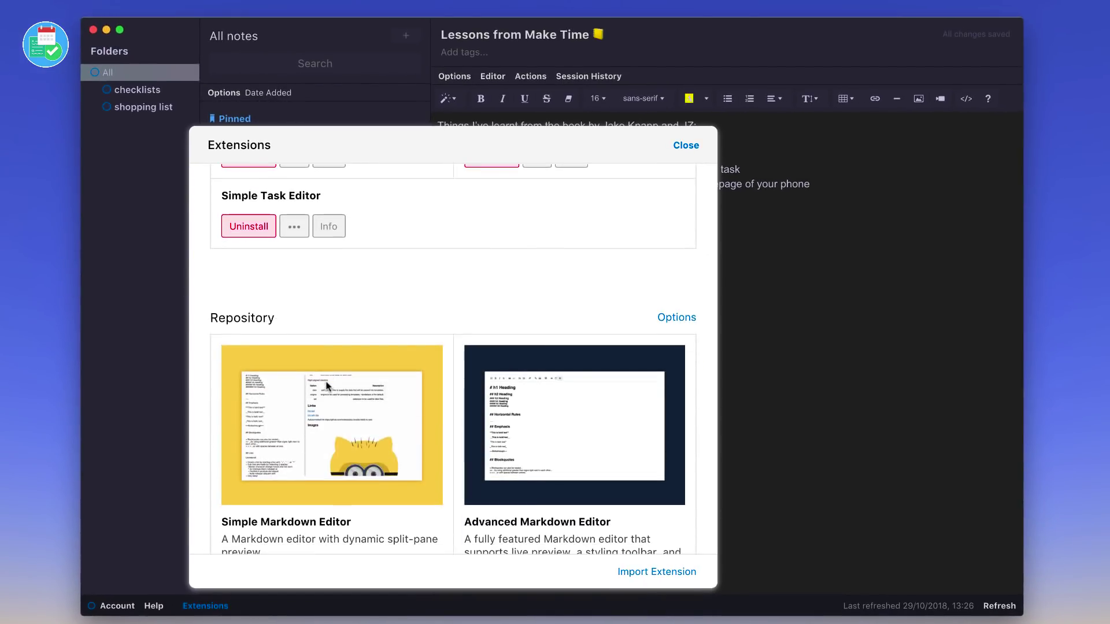
scroll(327, 386, "down", 10)
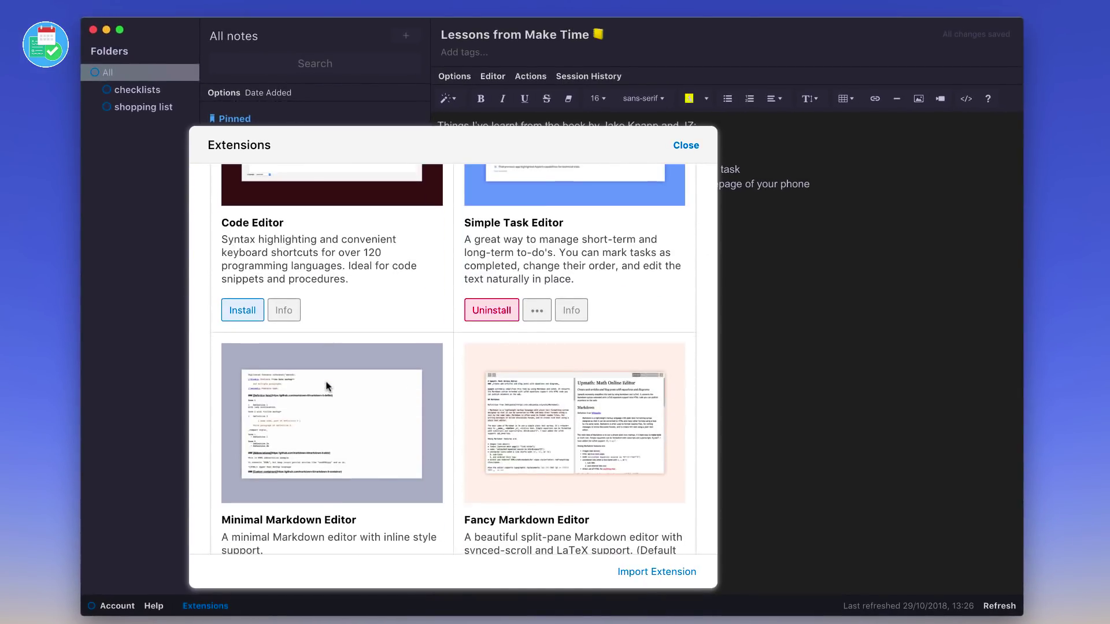
scroll(327, 386, "down", 15)
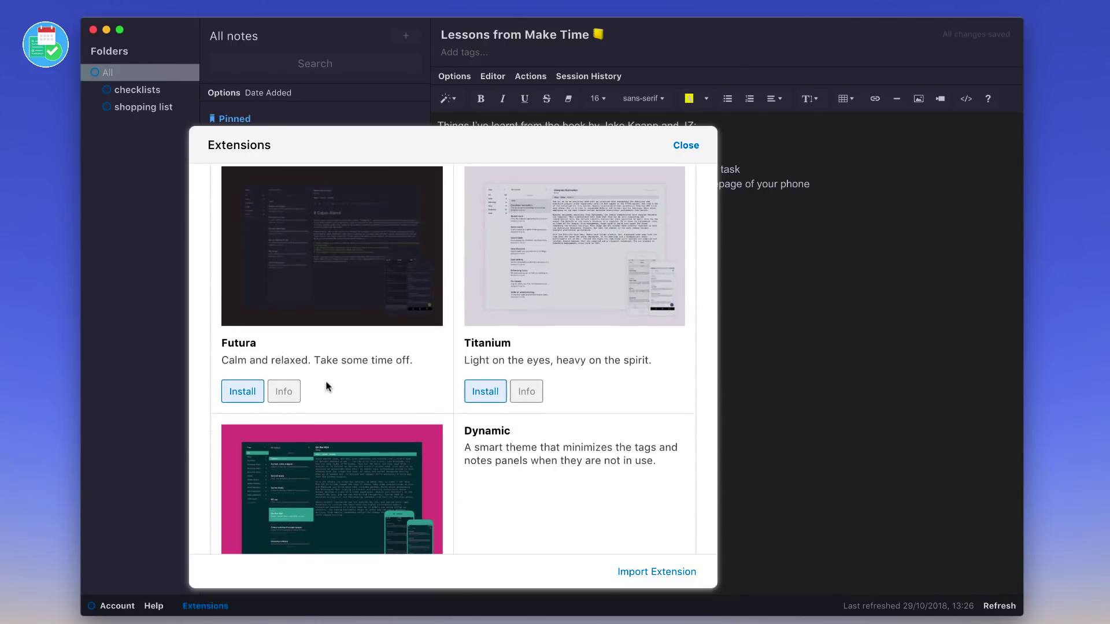
scroll(328, 387, "down", 6)
scroll(327, 386, "up", 8)
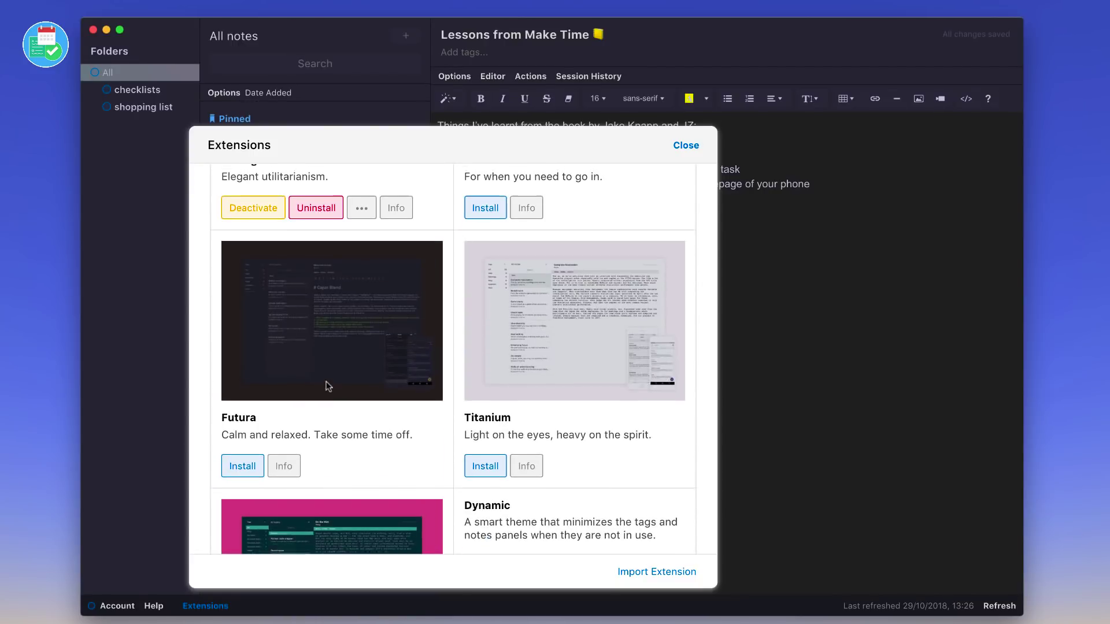
scroll(329, 386, "up", 12)
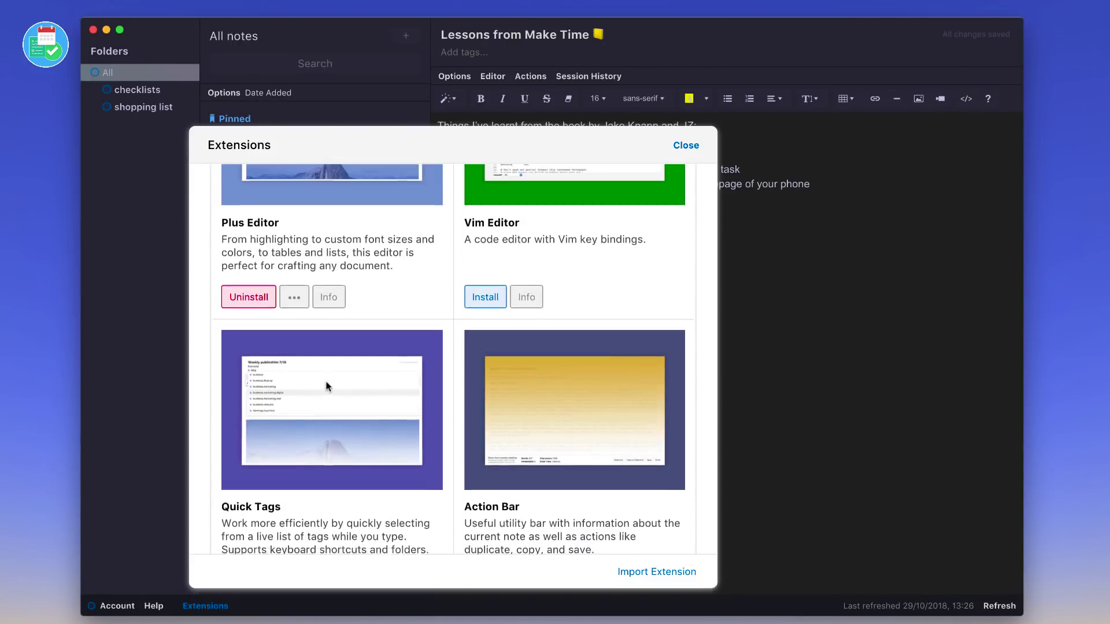
scroll(327, 387, "down", 12)
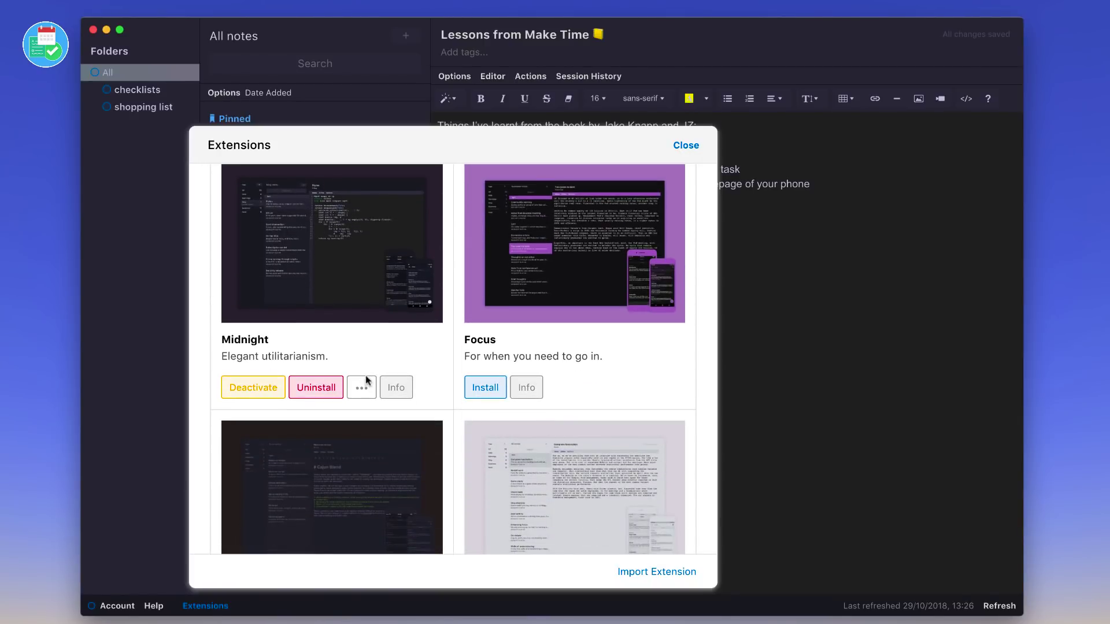
left_click(485, 390)
left_click(485, 388)
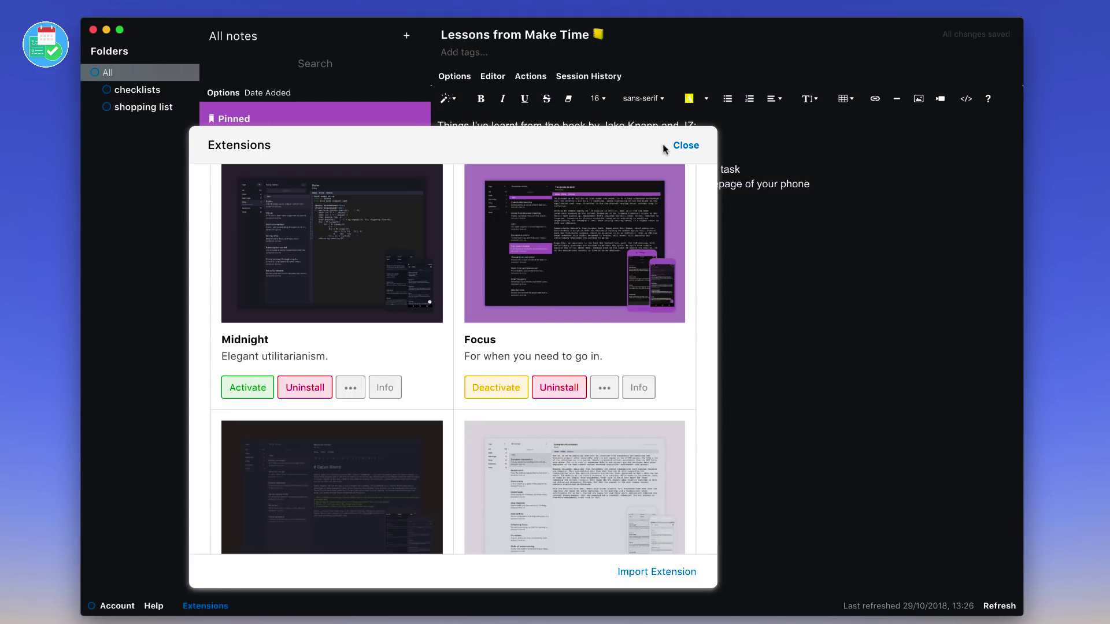
left_click(682, 146)
View the House Mortgage, Notion PDF Checklist and Lessons from Make Time notes in turn.
left_click(269, 210)
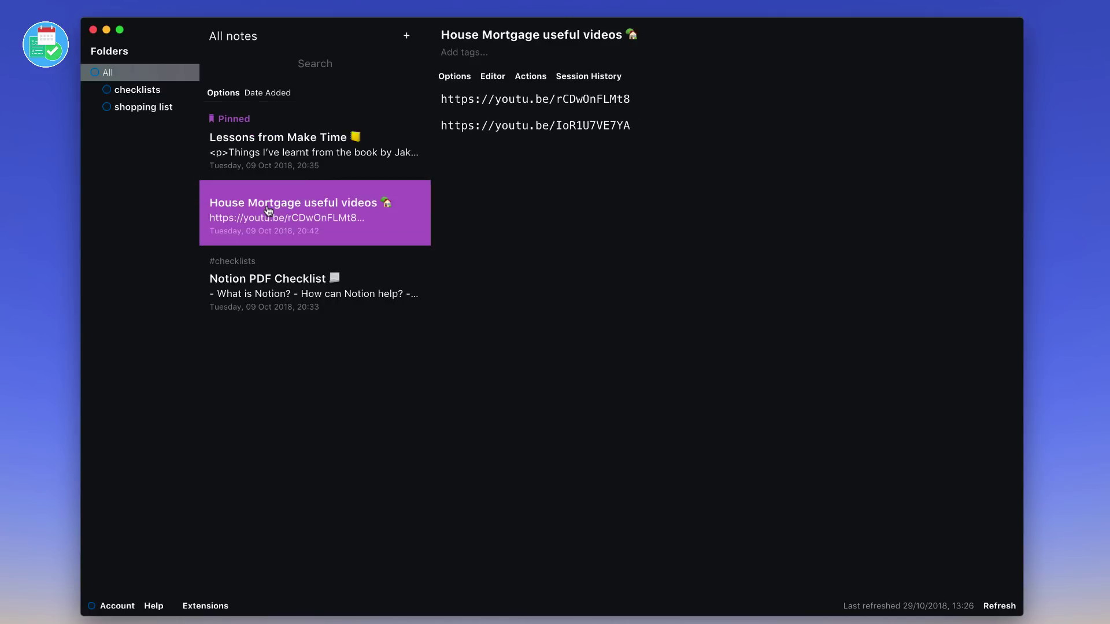
left_click(296, 273)
left_click(288, 169)
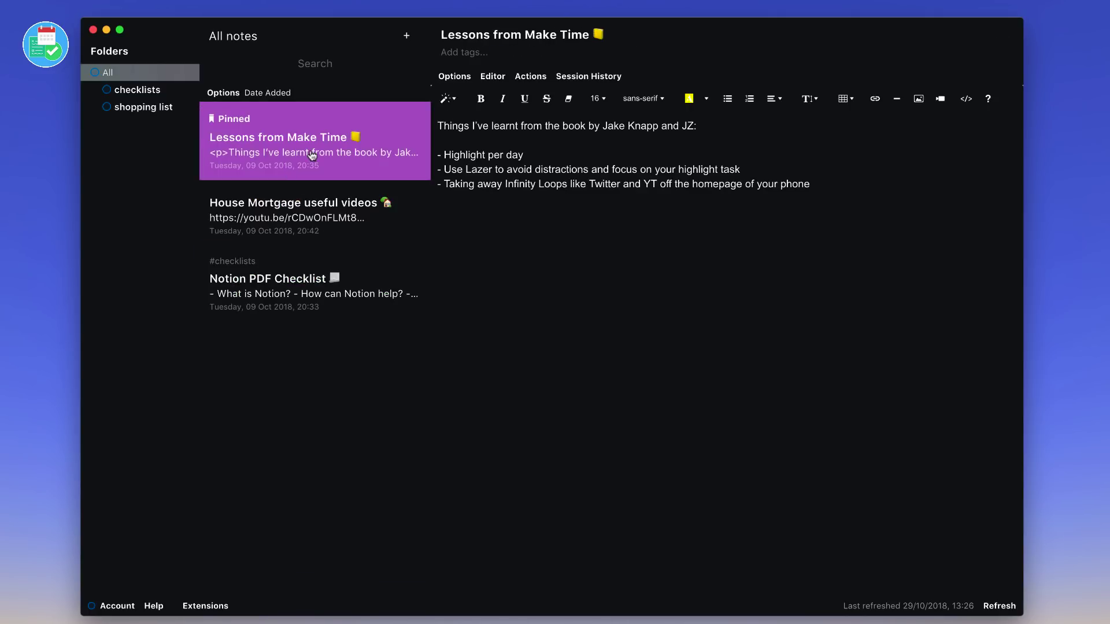
Reopen the extensions manager and switch back to the Midnight theme.
left_click(191, 606)
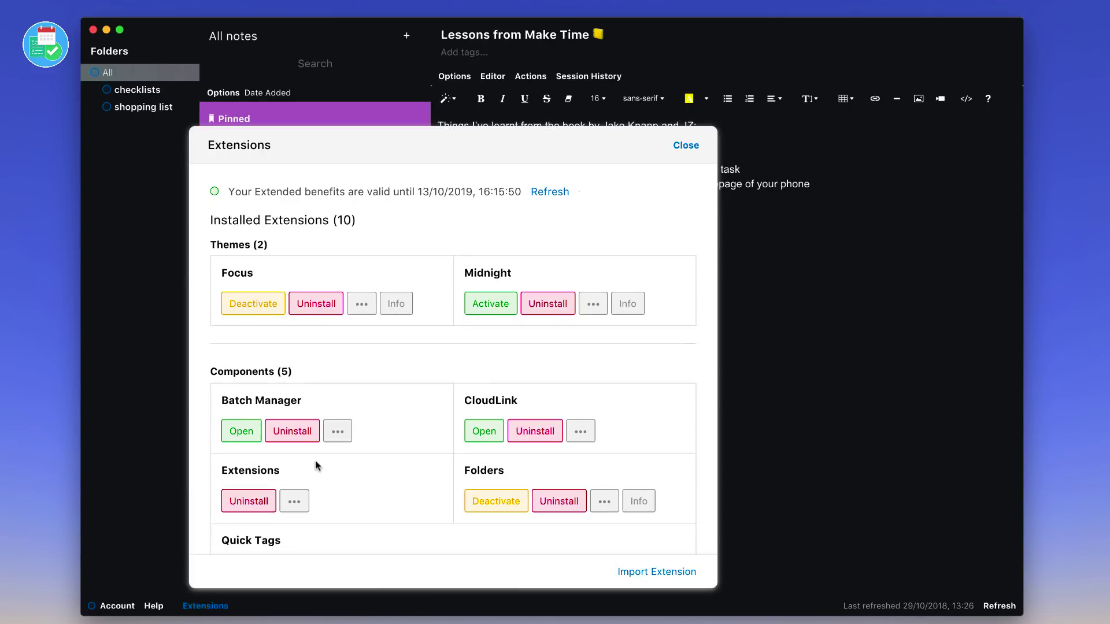
scroll(318, 460, "down", 1)
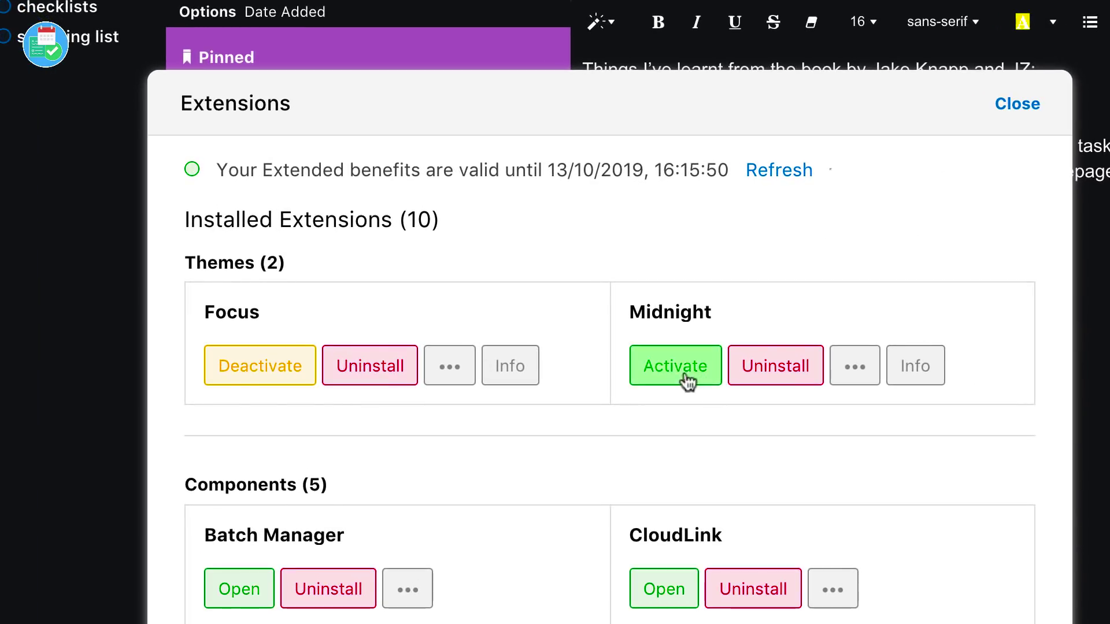
left_click(688, 381)
Install the Titanium theme and activate it for a light look.
scroll(380, 456, "down", 2)
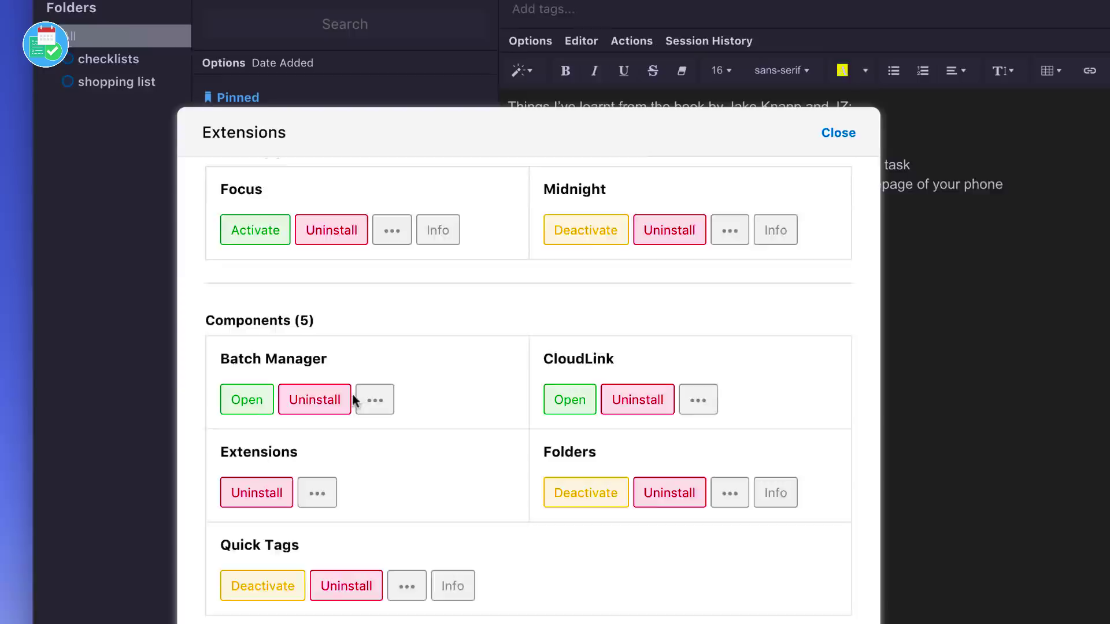
scroll(354, 399, "down", 15)
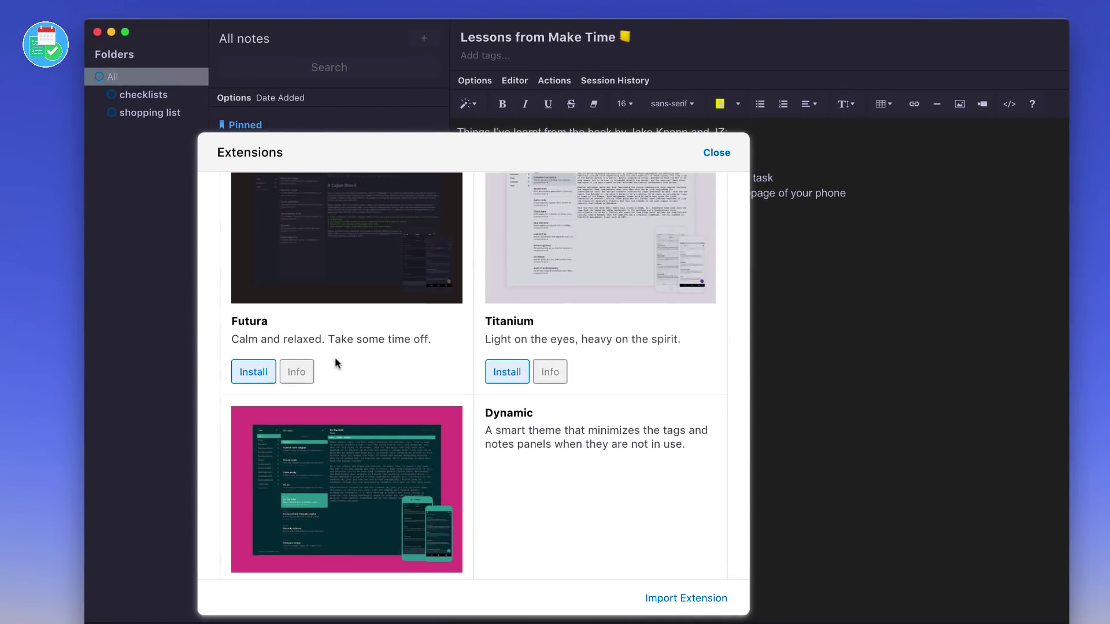
scroll(335, 360, "up", 5)
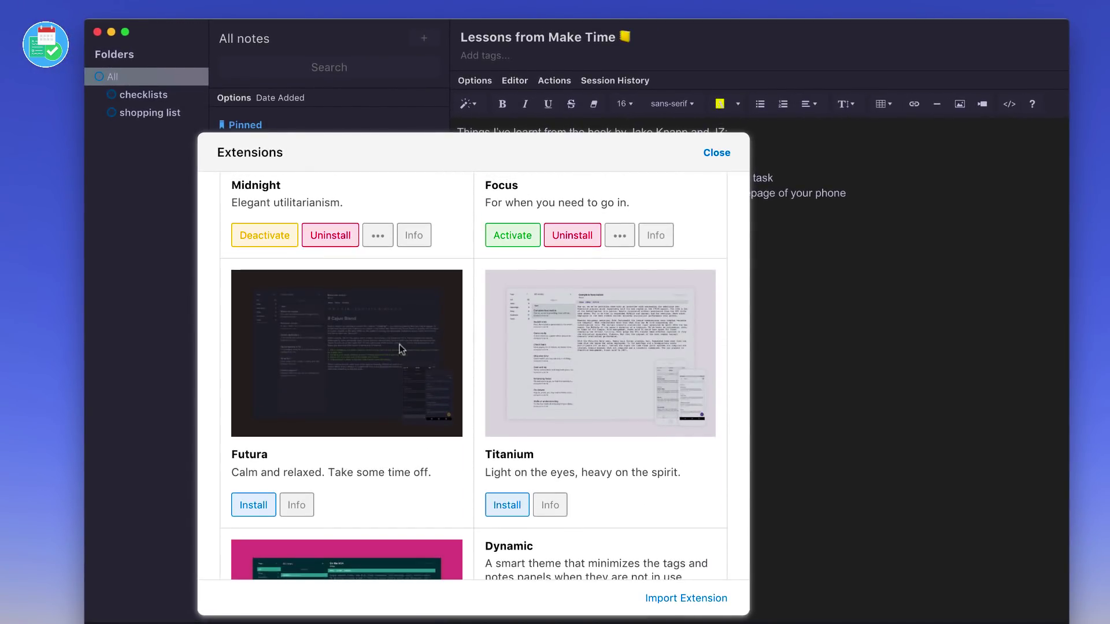
left_click(508, 508)
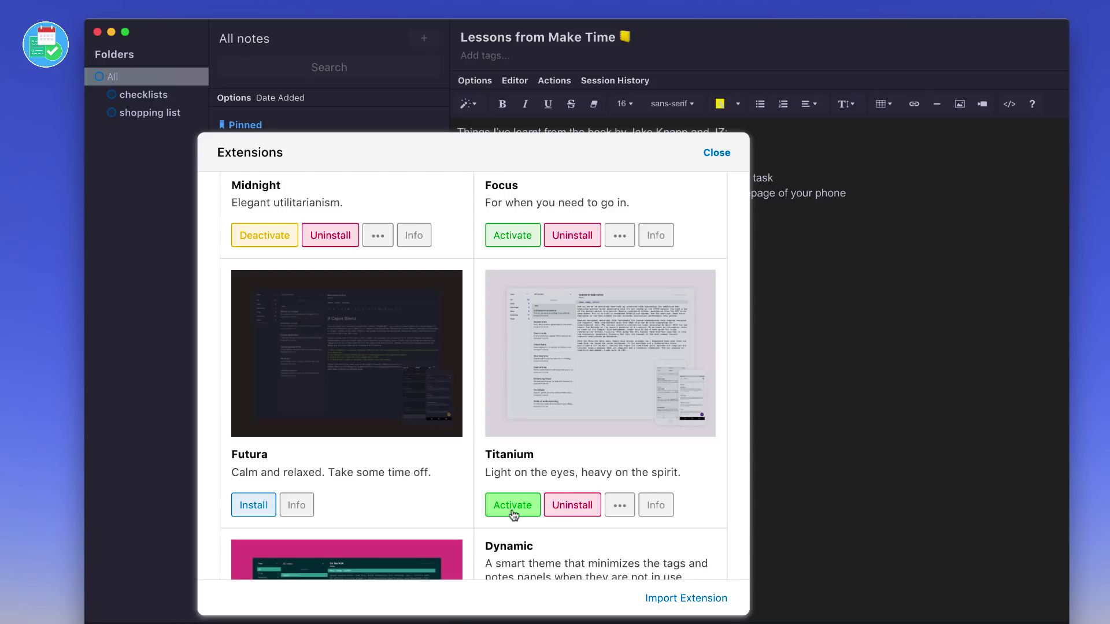
left_click(513, 509)
scroll(495, 394, "up", 5)
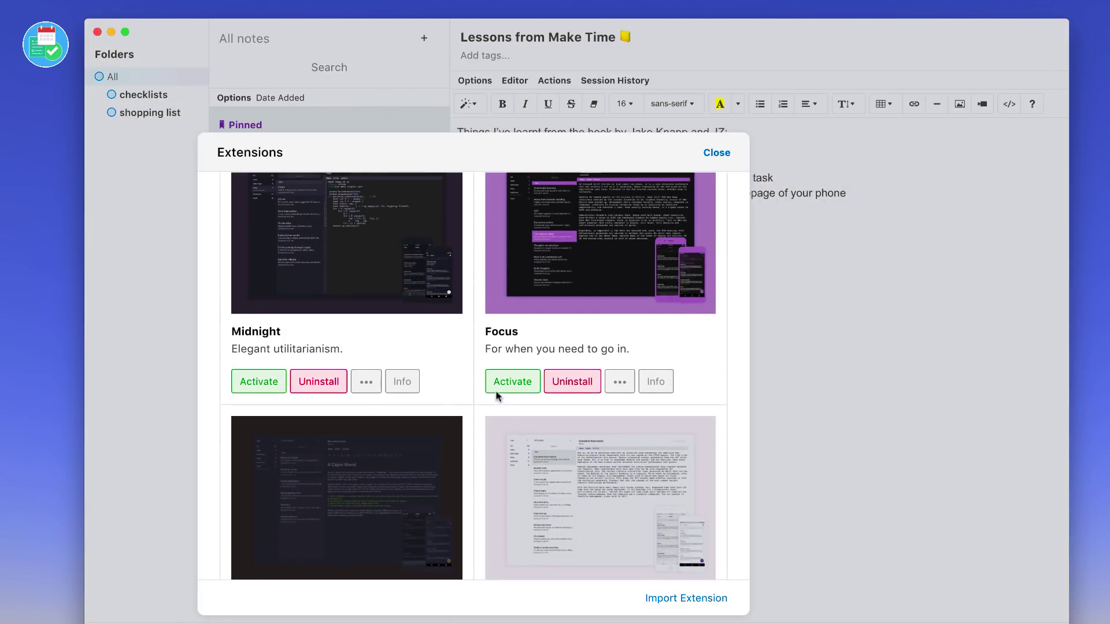
scroll(497, 396, "down", 5)
scroll(383, 280, "down", 4)
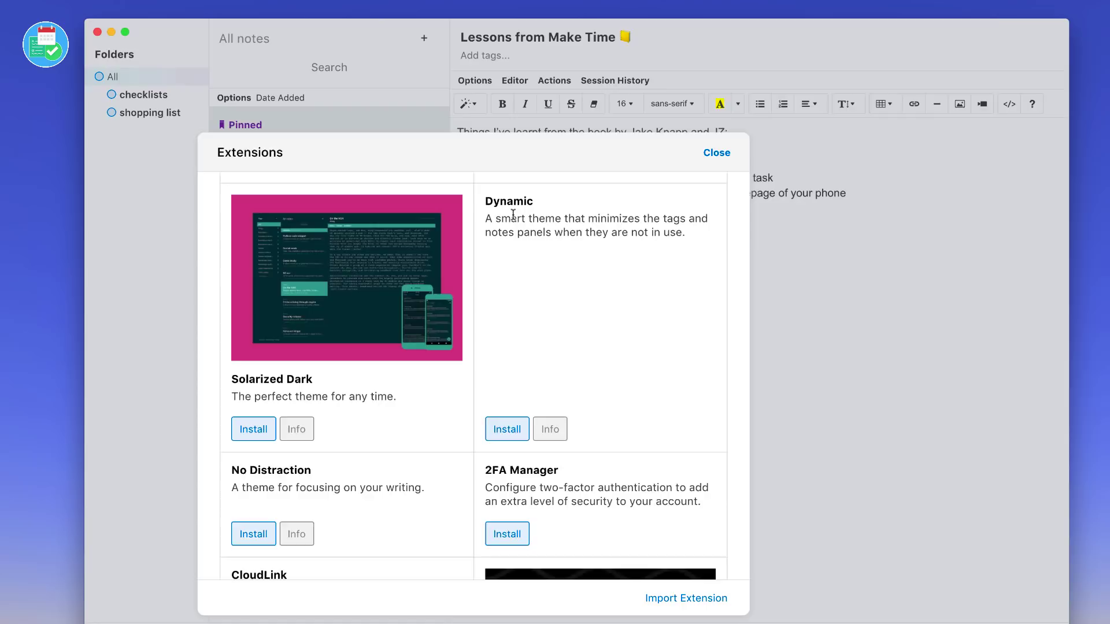
scroll(513, 214, "up", 6)
scroll(513, 218, "up", 20)
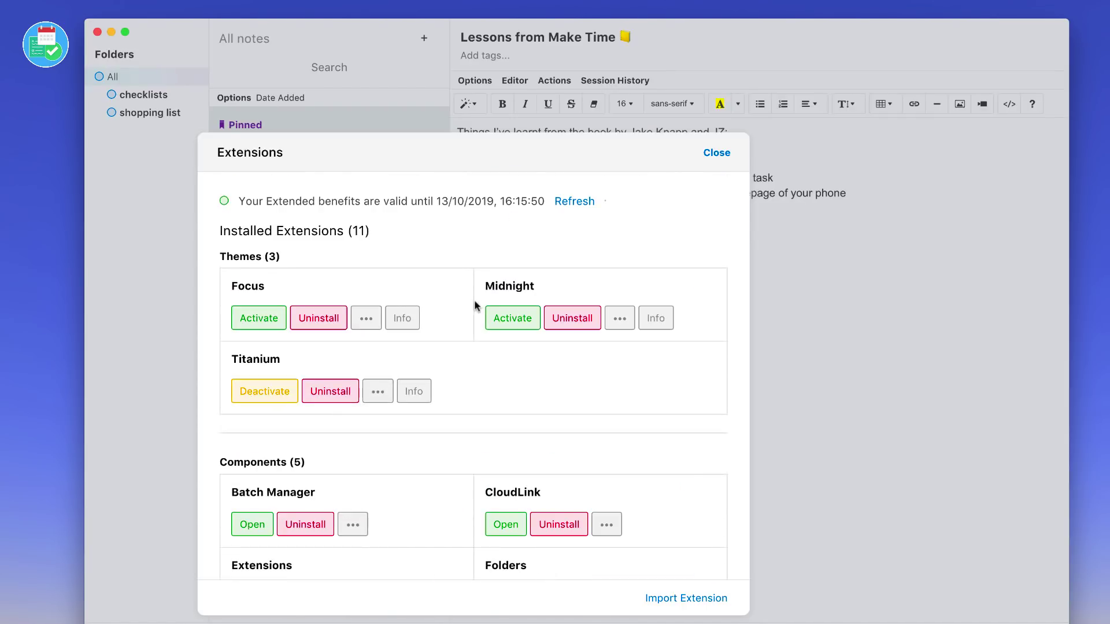
Activate Midnight then Focus, and switch the Folders extension off and back on.
left_click(496, 323)
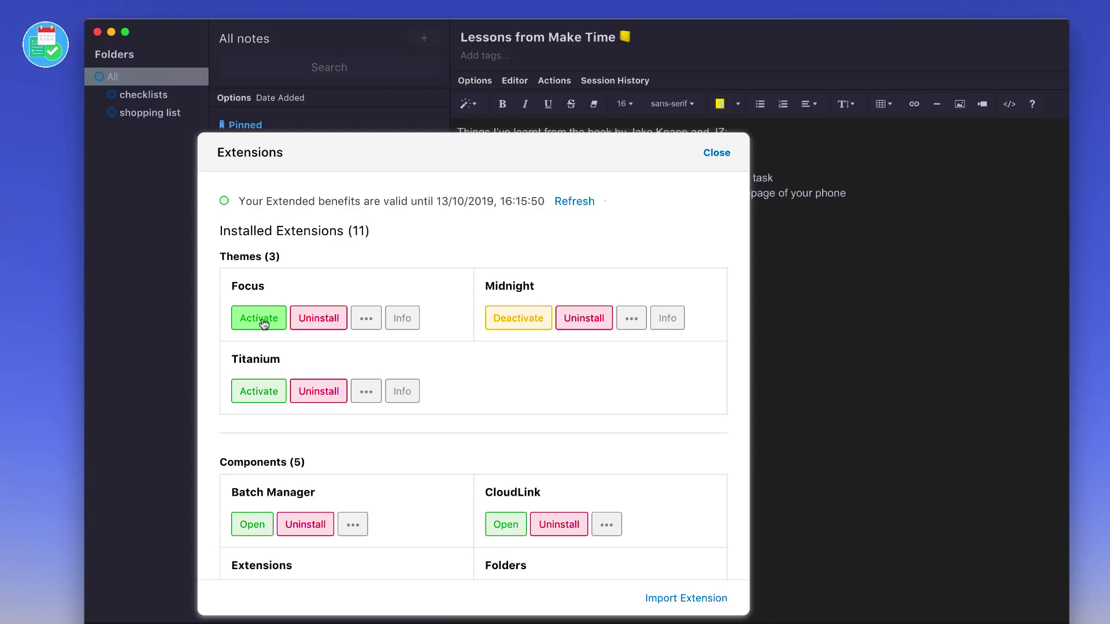
left_click(261, 321)
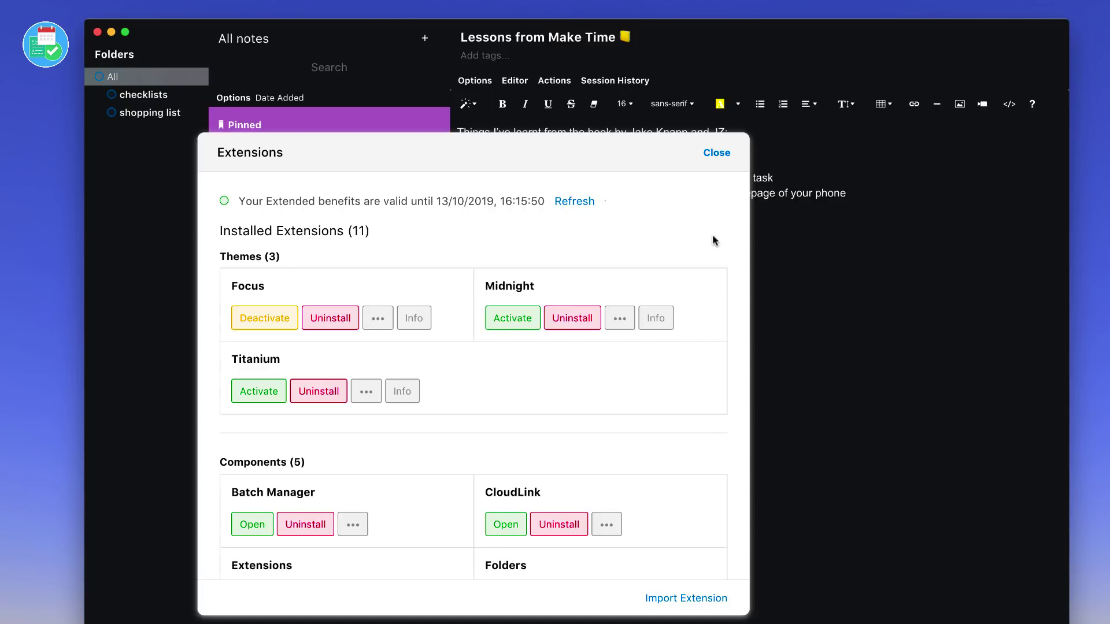
scroll(583, 327, "down", 3)
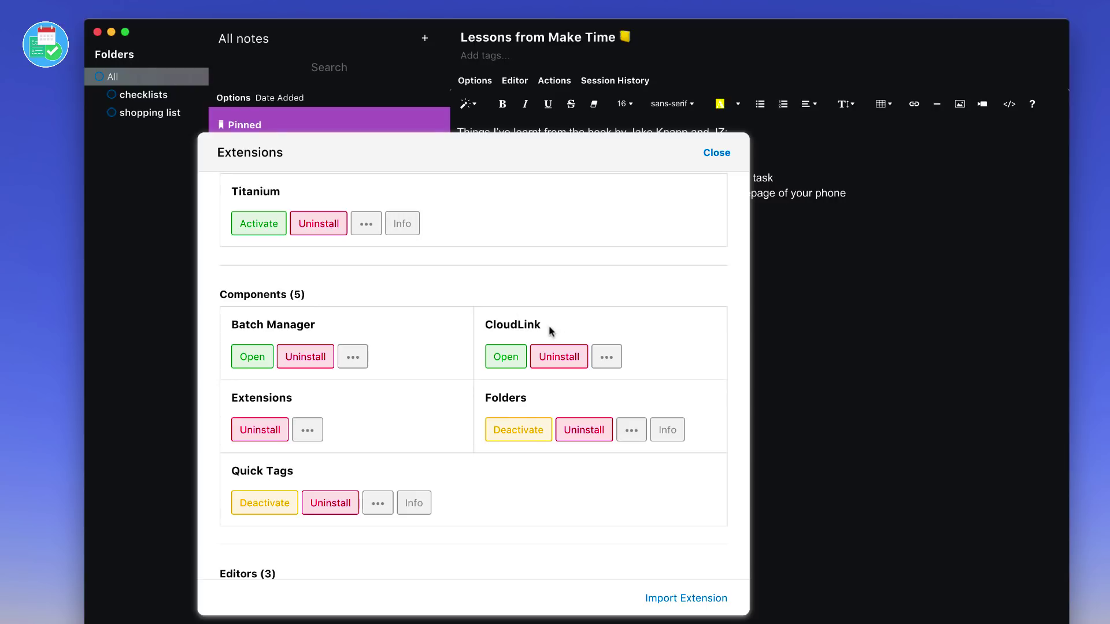
left_click(523, 430)
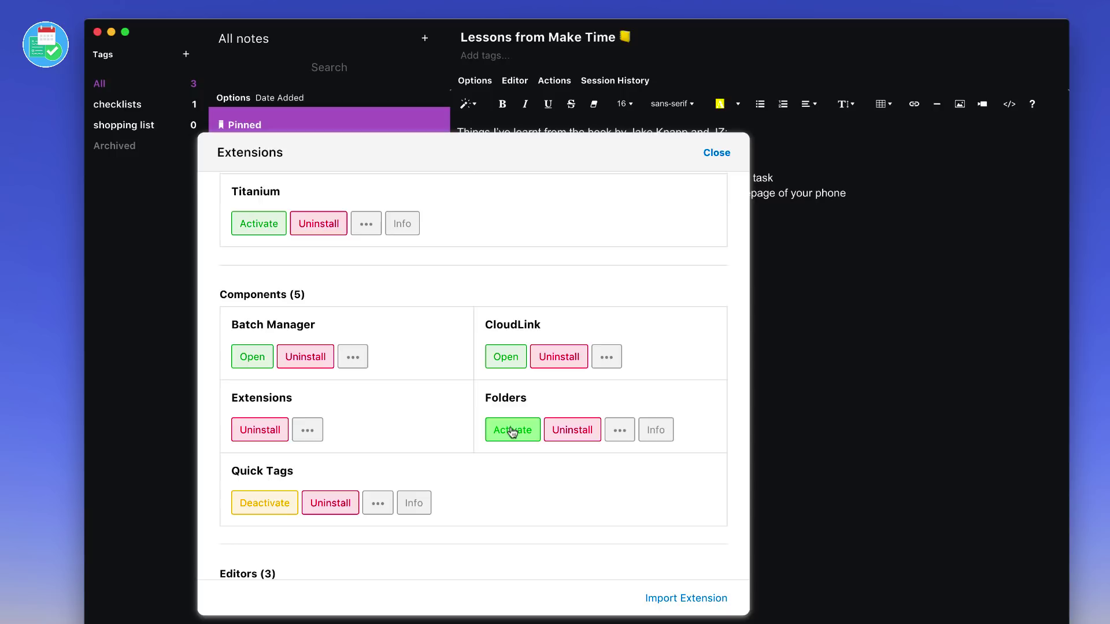
left_click(512, 431)
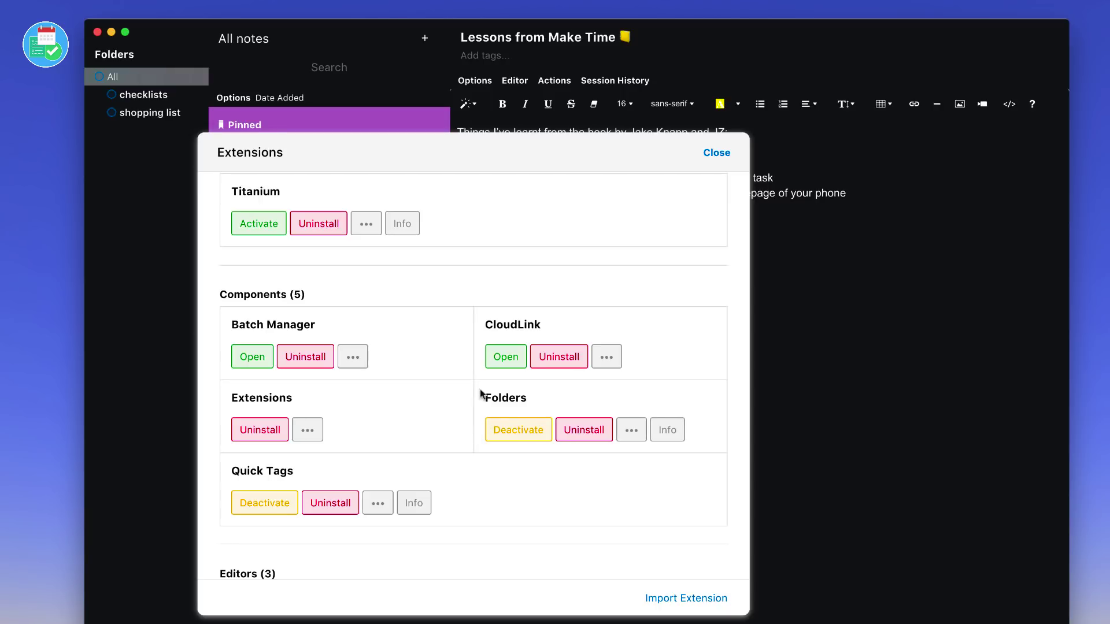
In CloudLink, install the Note History integration and browse the Dropbox, Google Drive and OneDrive cards.
left_click(507, 355)
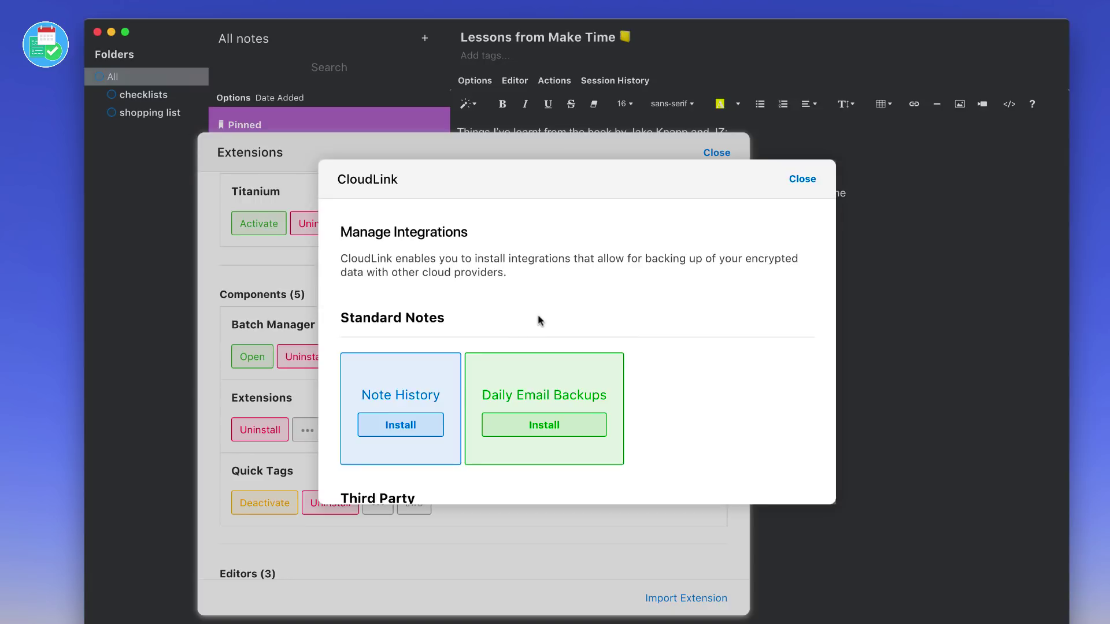
scroll(469, 401, "down", 4)
scroll(470, 407, "up", 3)
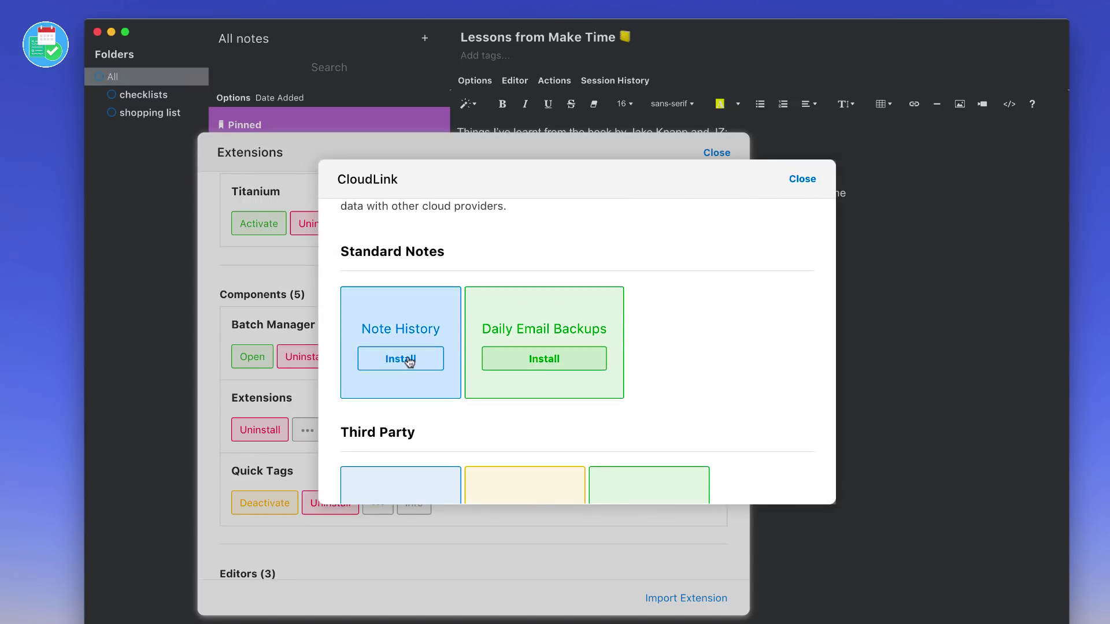
left_click(409, 361)
left_click(683, 90)
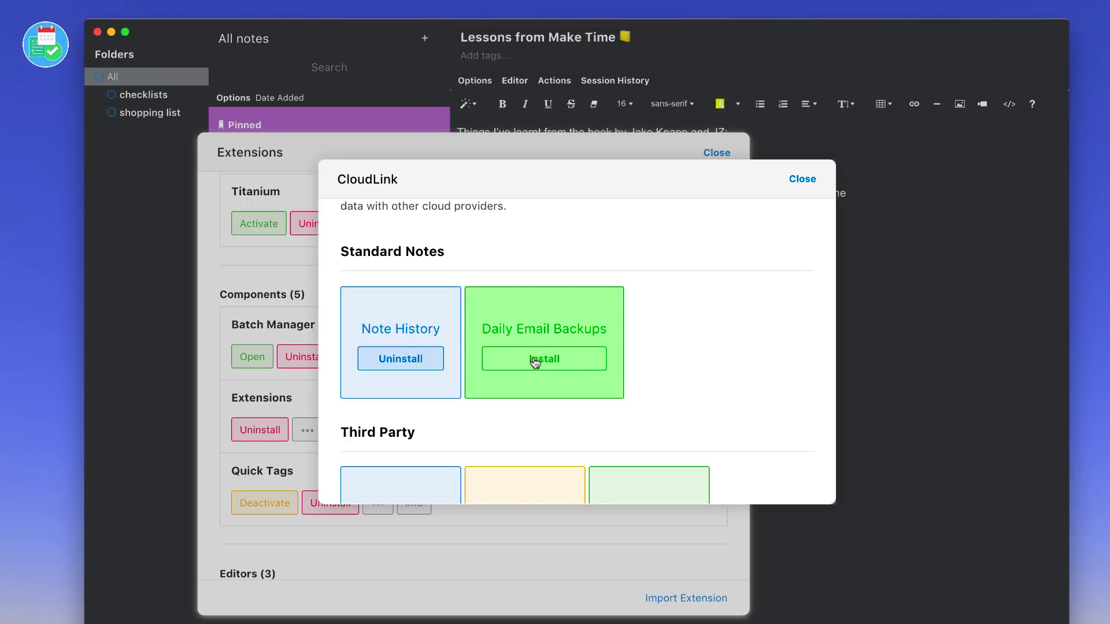
scroll(525, 342, "down", 3)
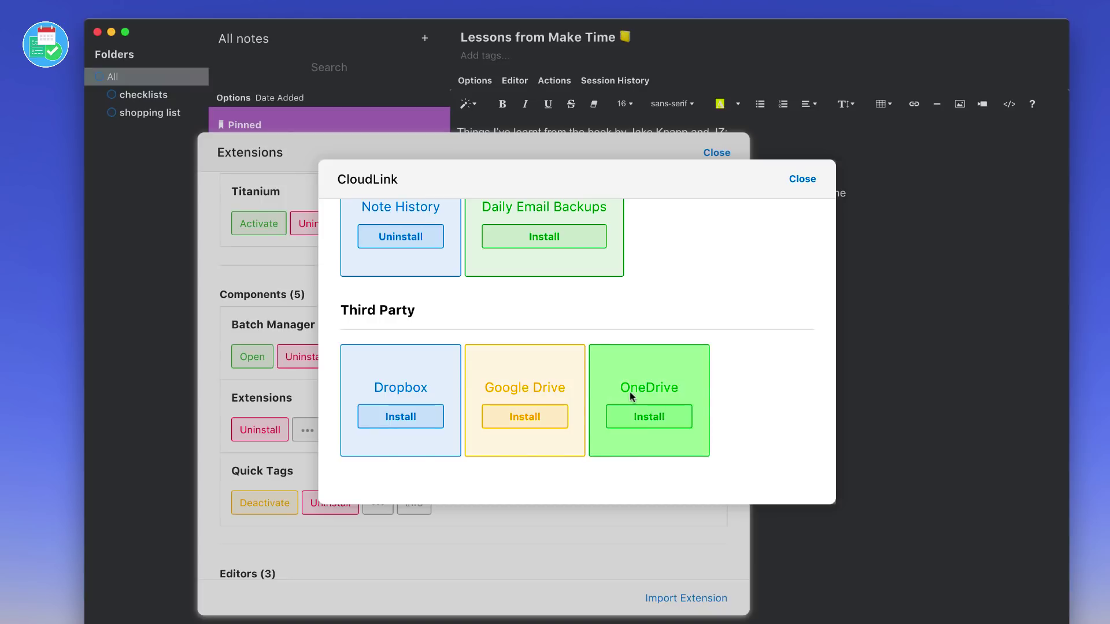
scroll(633, 395, "up", 5)
Close CloudLink, toggle Quick Tags off and on, and add the 'checklists' tag via 'che'.
left_click(802, 179)
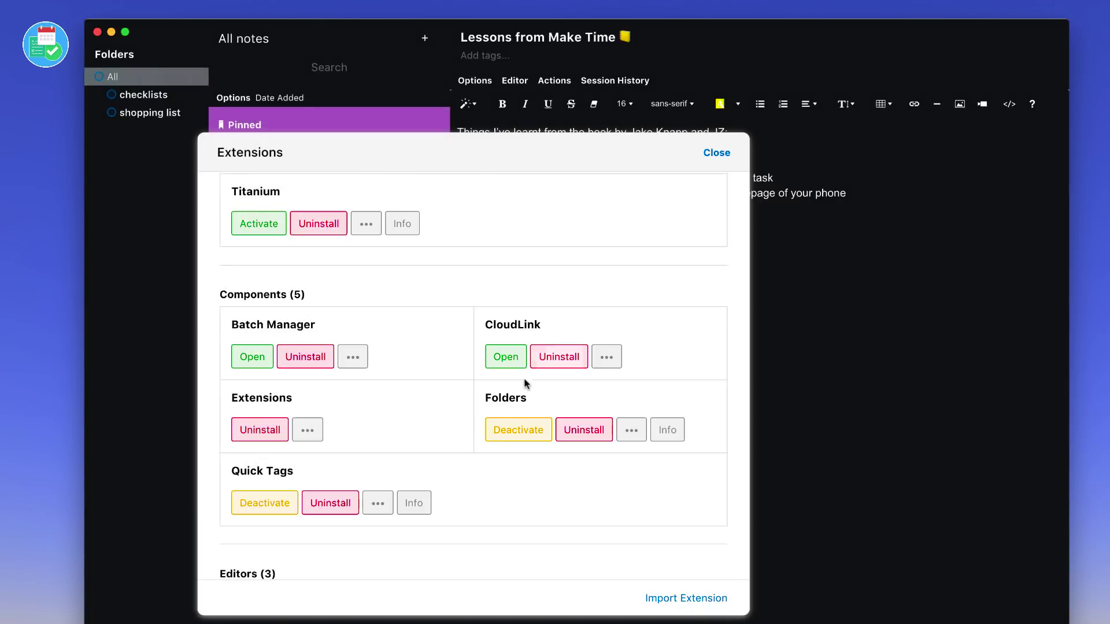
left_click(260, 506)
left_click(271, 508)
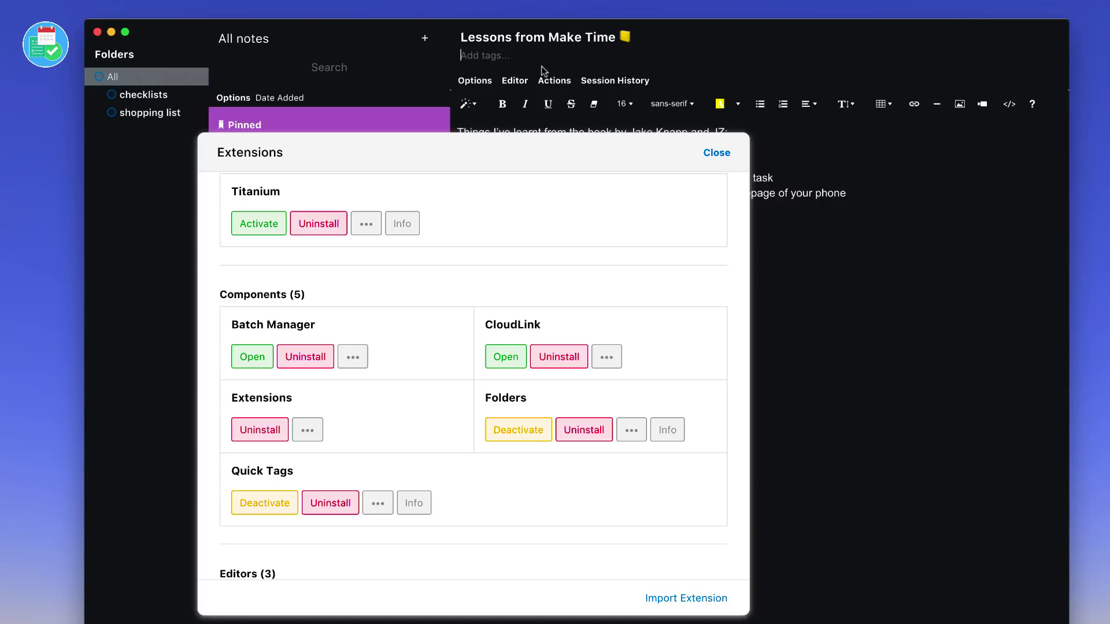
type("che")
key("Return")
left_click(262, 357)
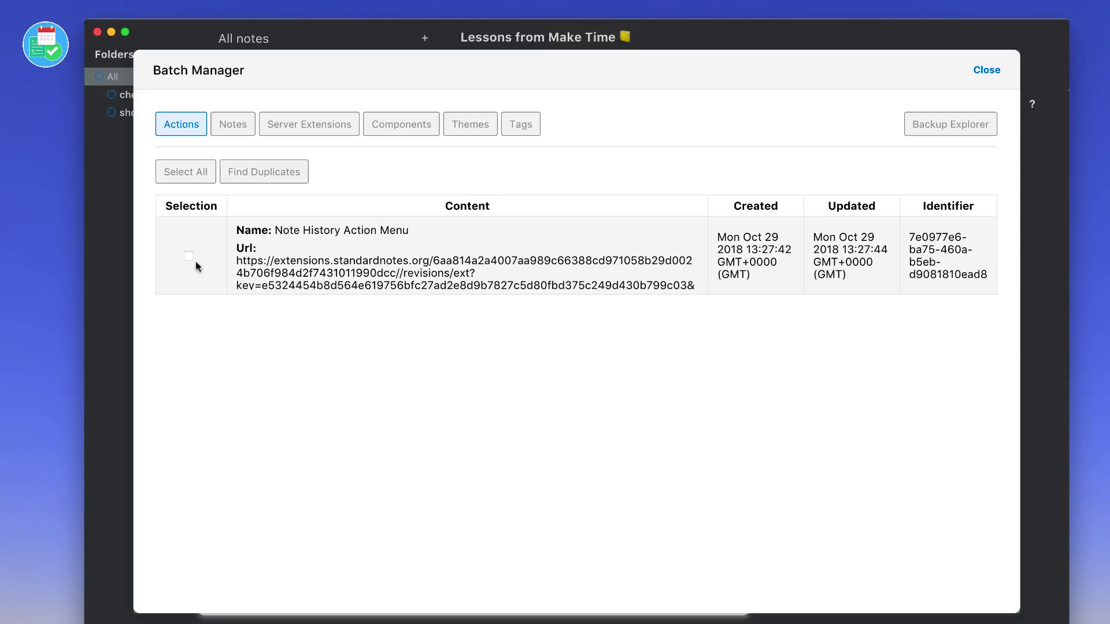
left_click(189, 257)
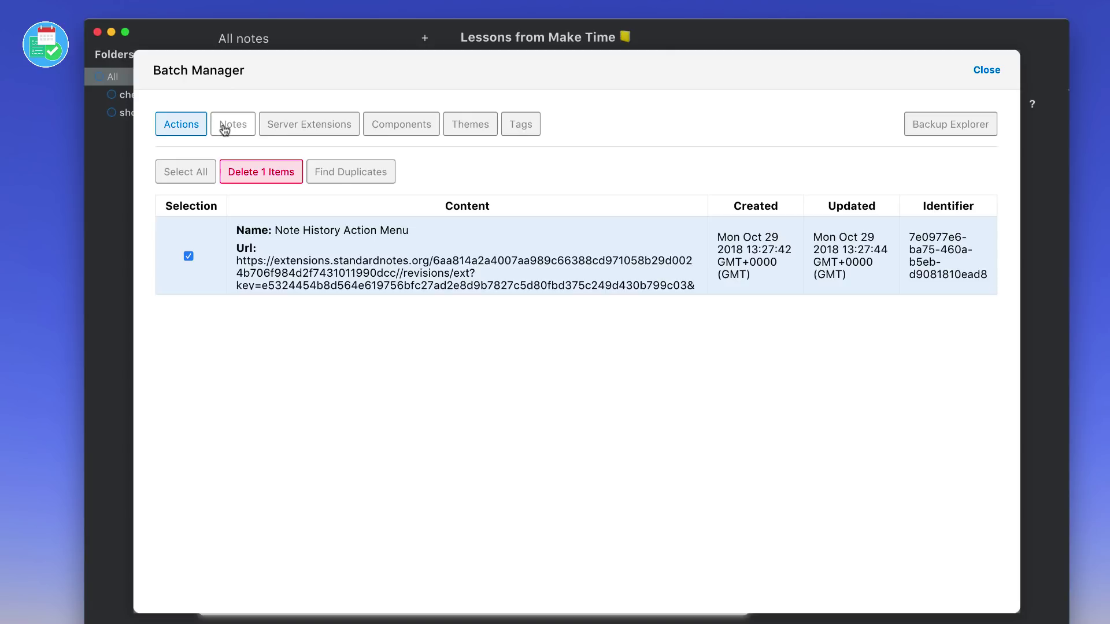
left_click(223, 126)
left_click(188, 256)
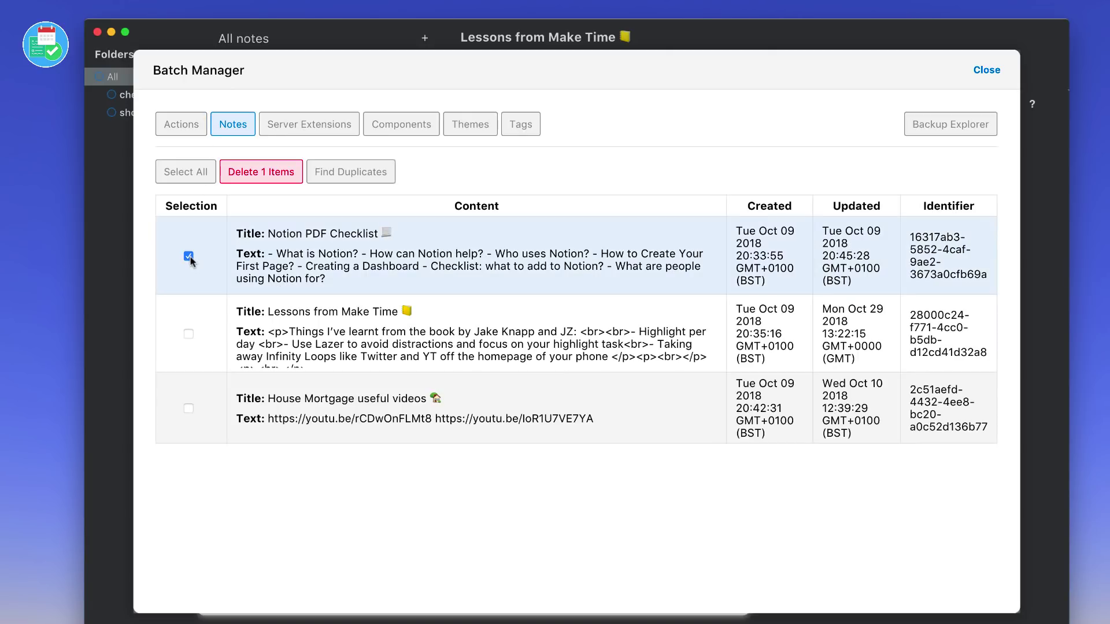
left_click(188, 335)
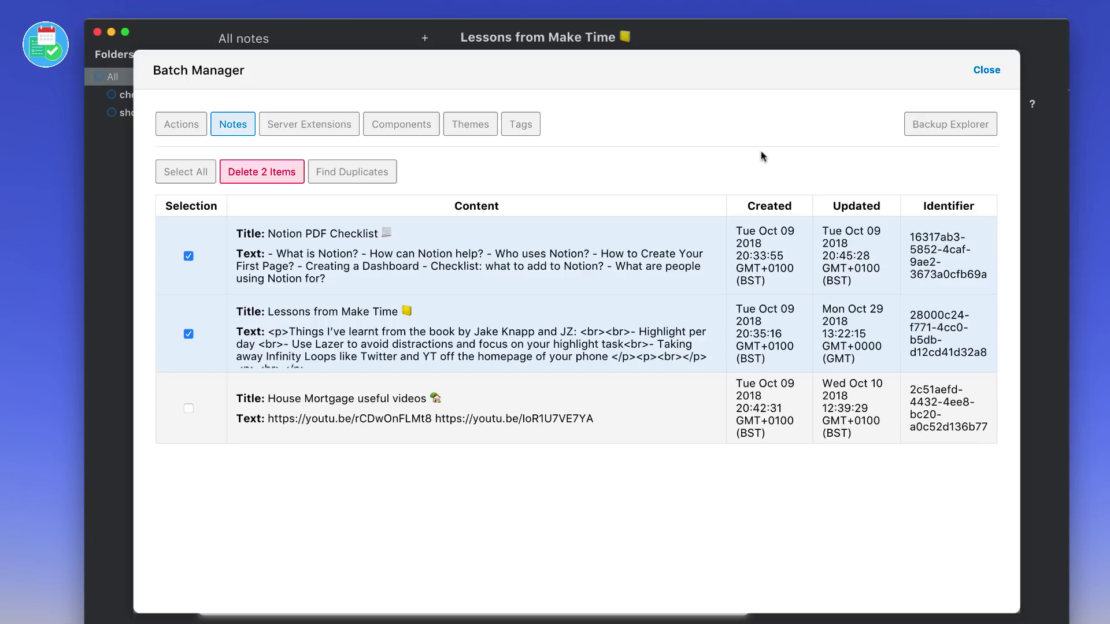
left_click(330, 125)
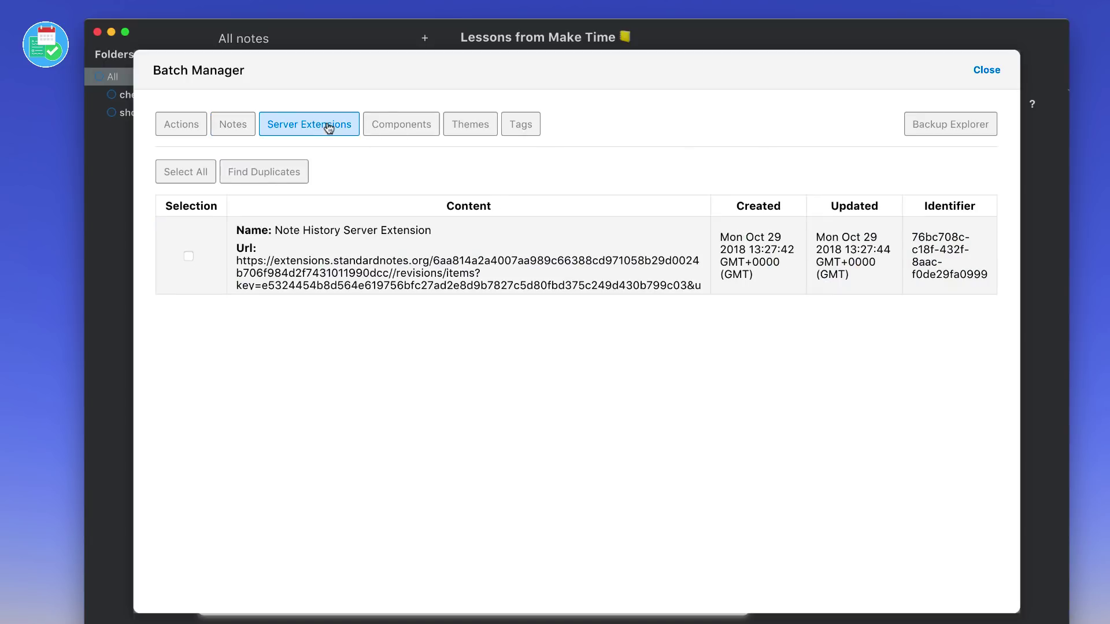
left_click(398, 126)
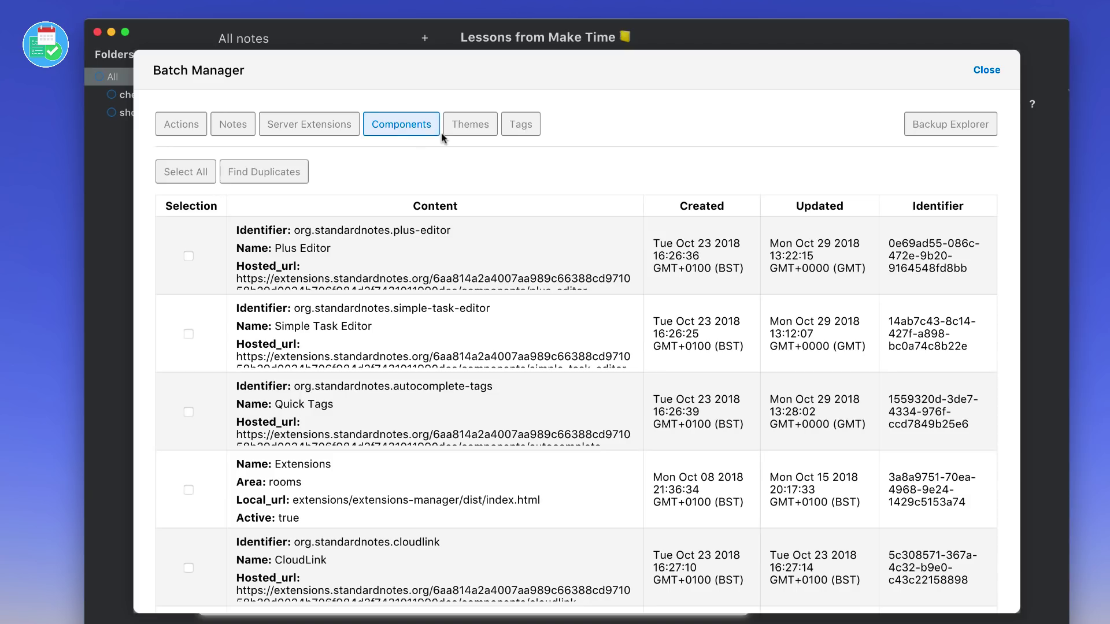
Close Batch Manager, scroll through the Editors and Actions lists, and close Extensions.
left_click(982, 70)
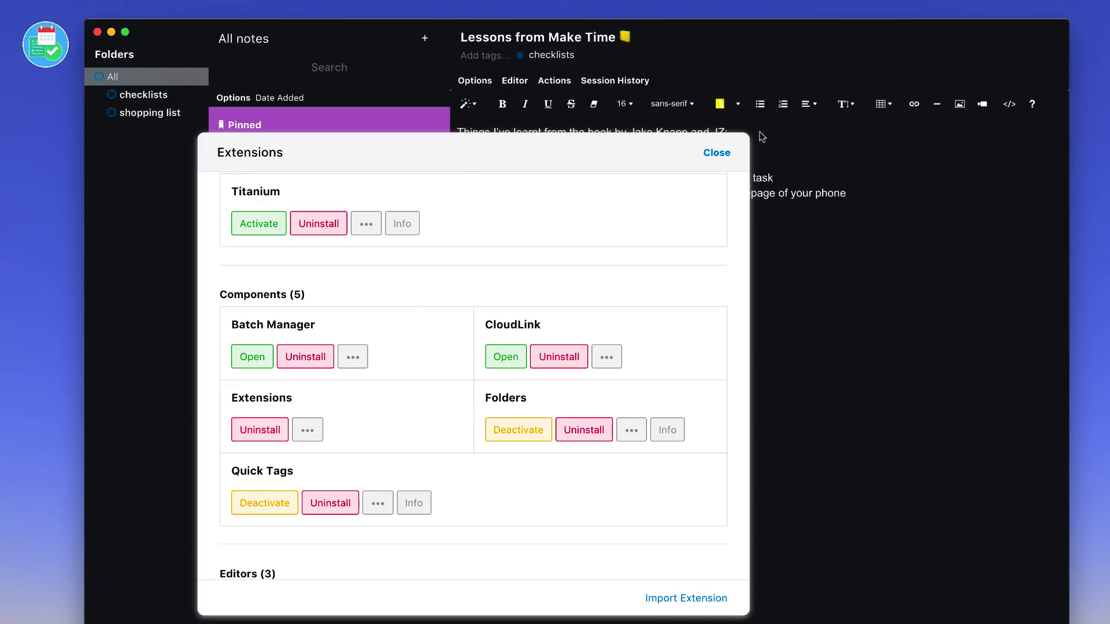
scroll(365, 395, "down", 10)
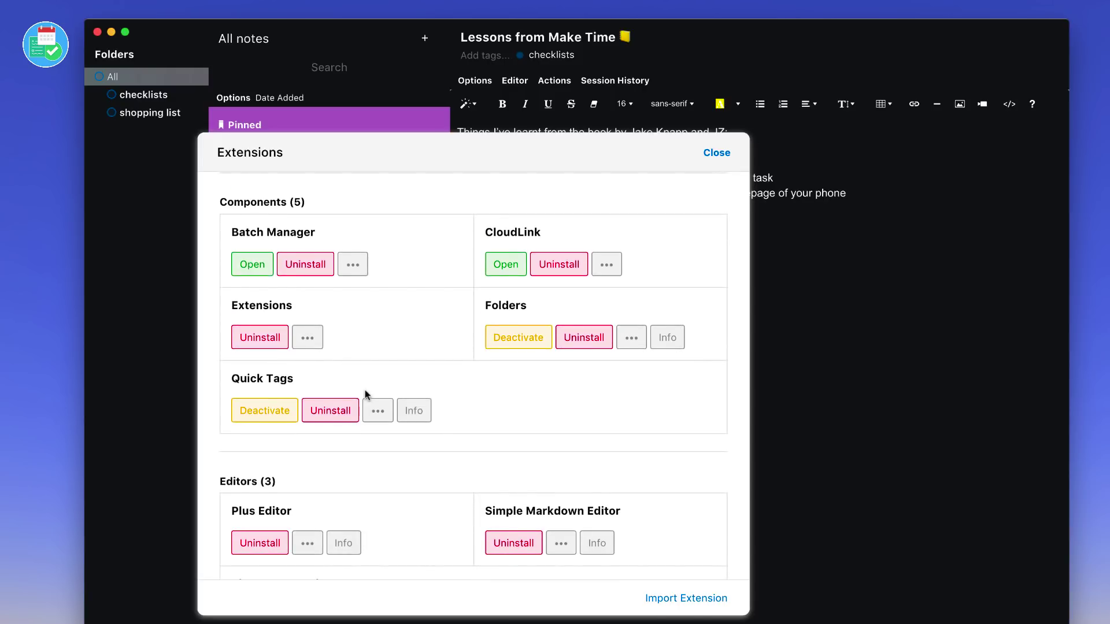
scroll(365, 395, "down", 4)
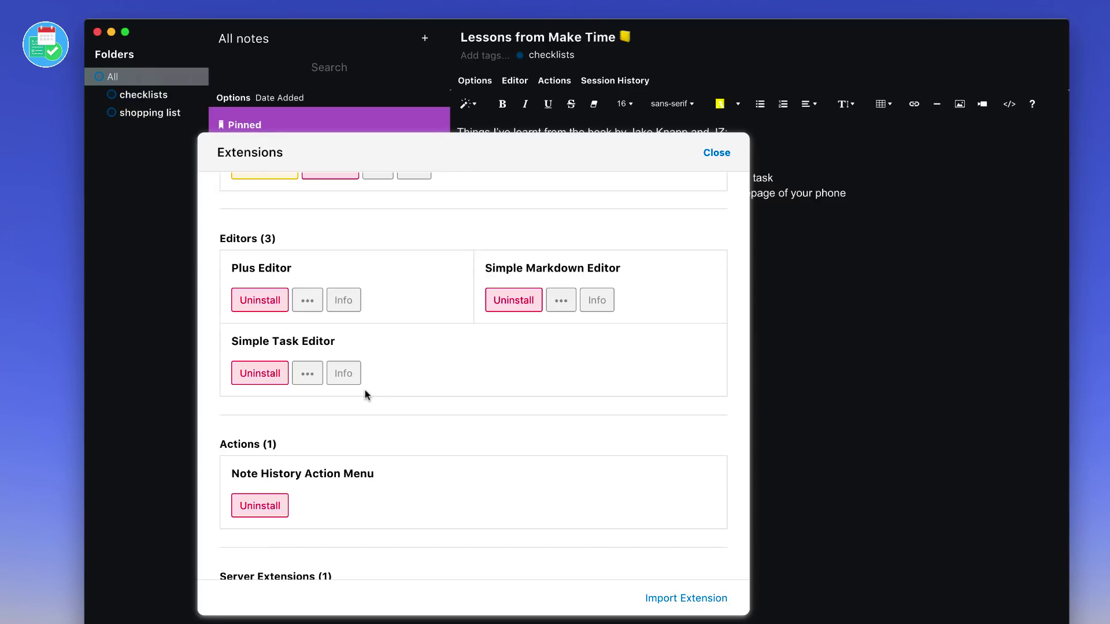
left_click(717, 152)
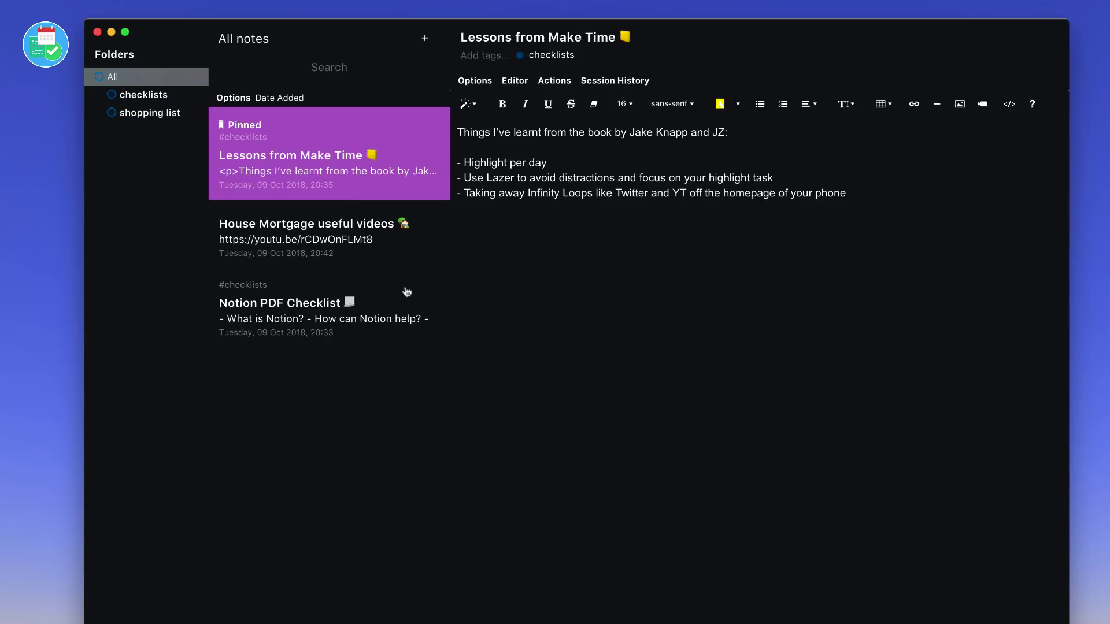
left_click(352, 249)
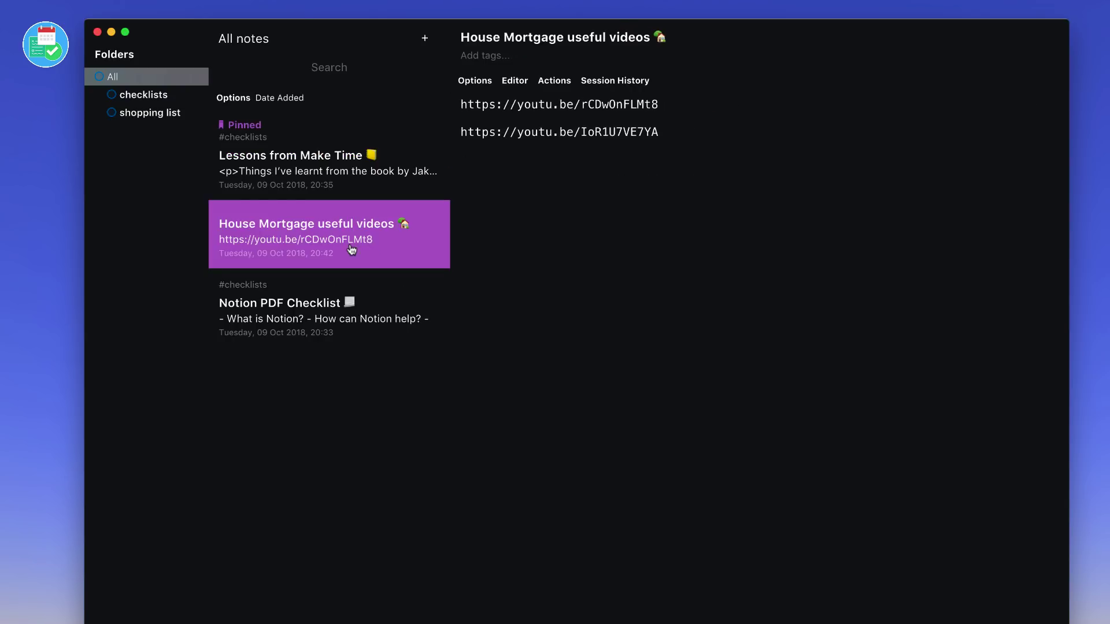
left_click(517, 82)
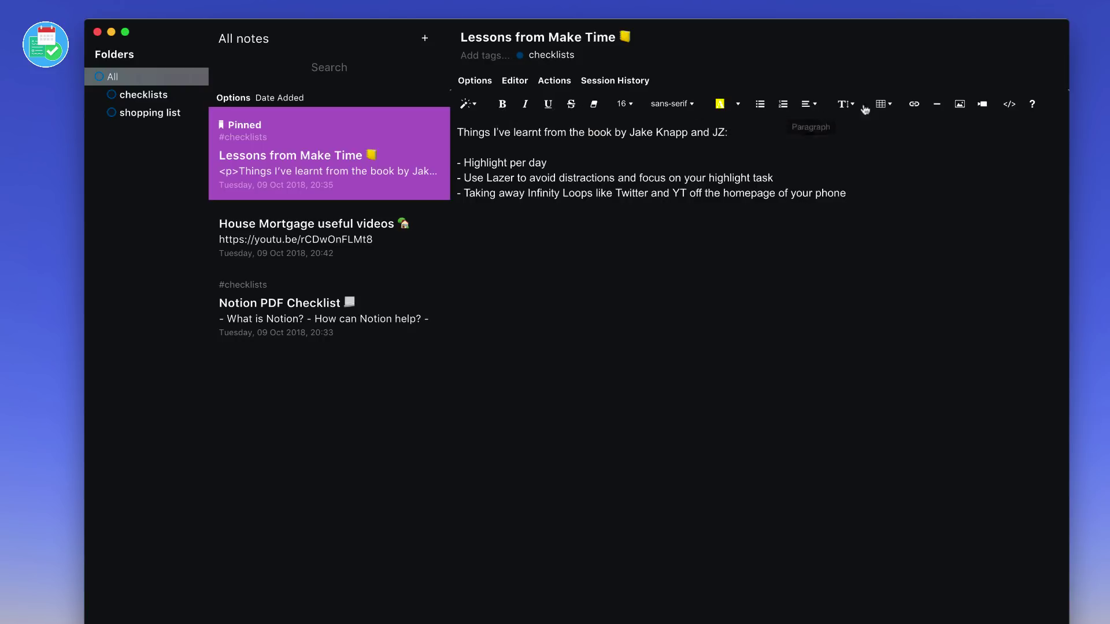
Insert a 3x3 table below the three lessons and place the caret back in the text.
left_click(883, 104)
left_click(899, 148)
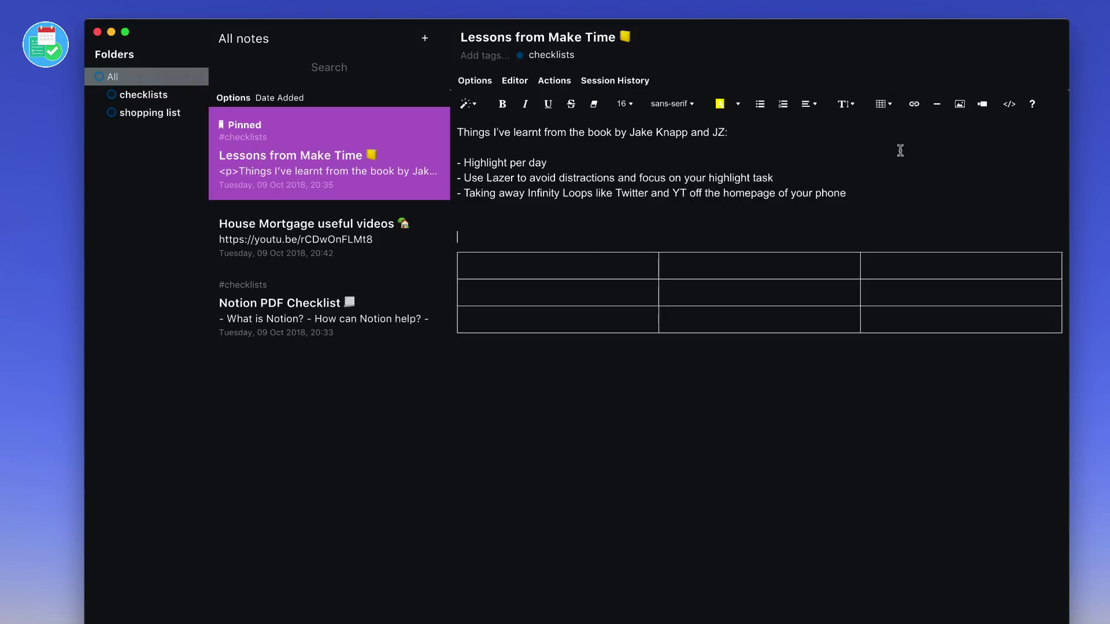
left_click(659, 259)
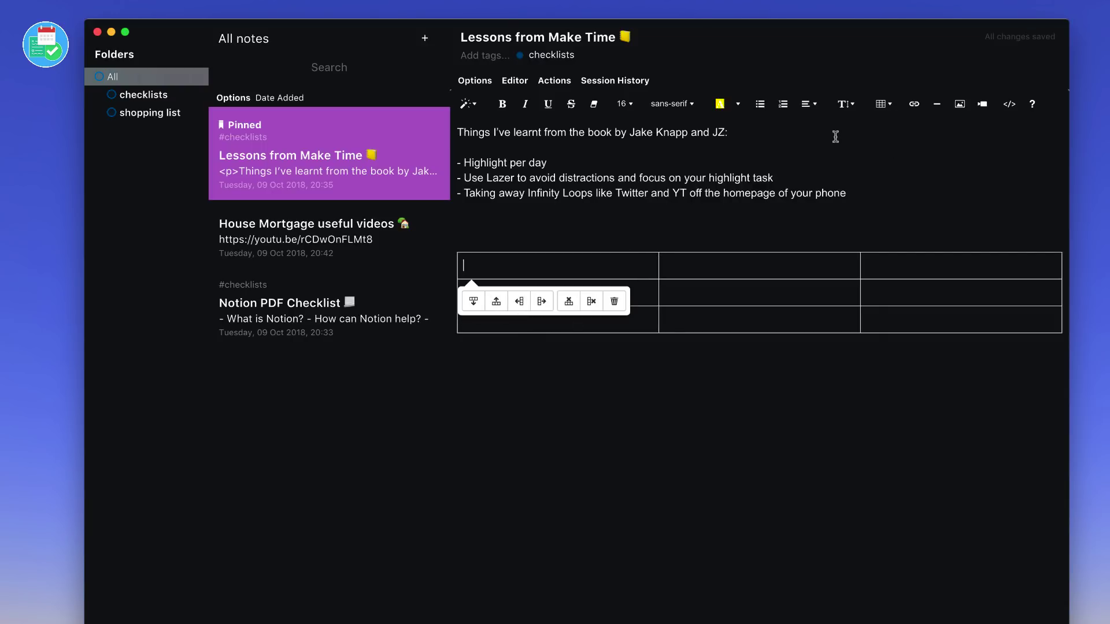
left_click(845, 164)
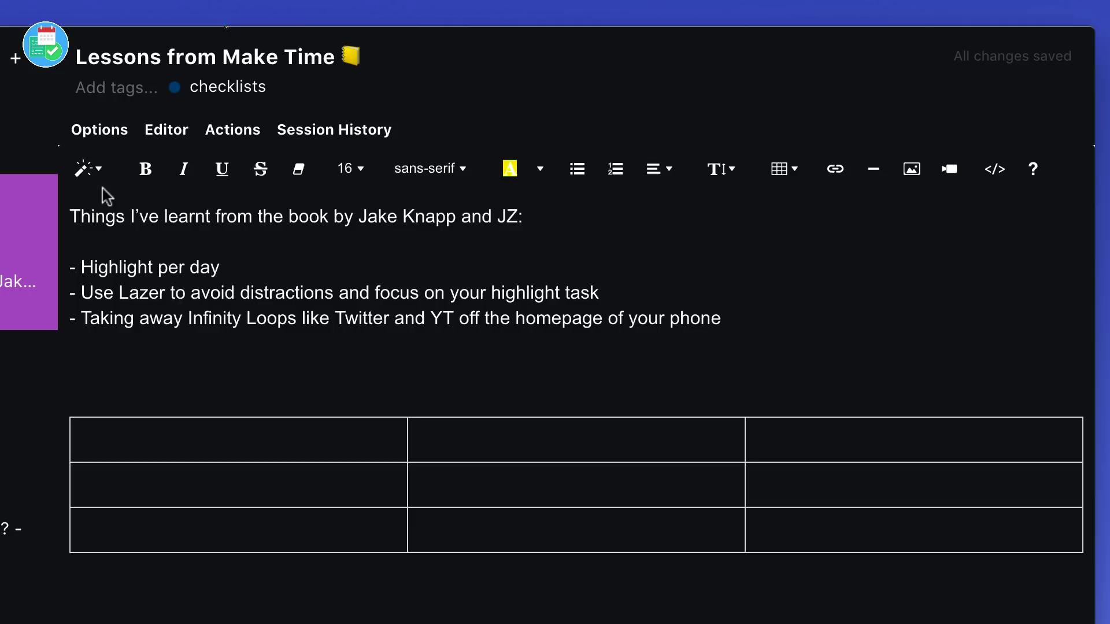
left_click(157, 365)
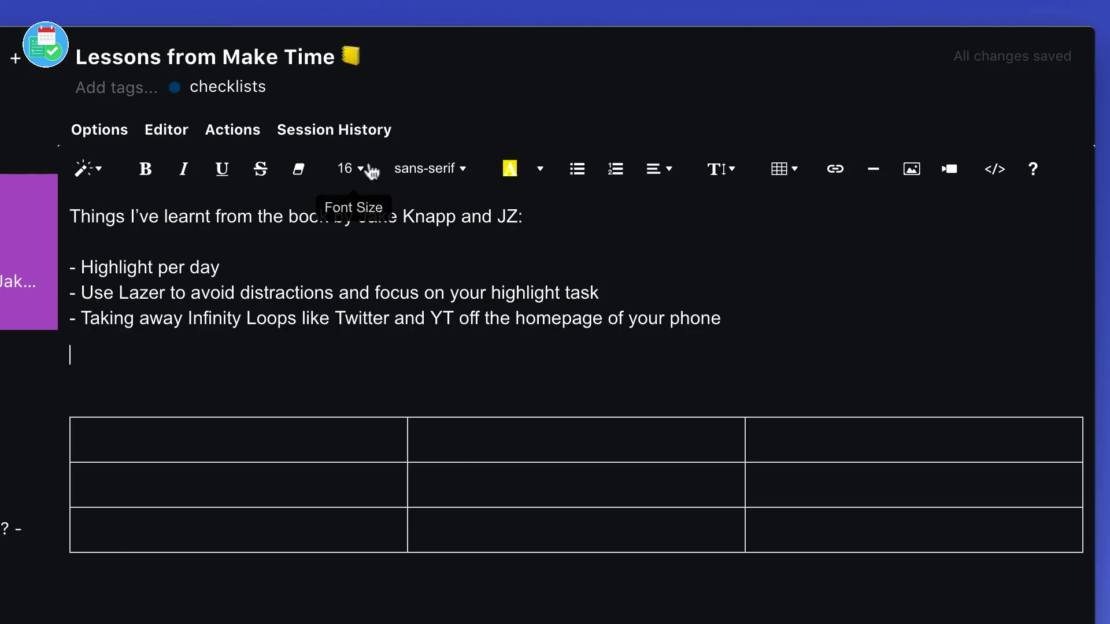
Try the Simple Markdown and Simple Task editors, then return the note to Plus Editor.
left_click(180, 146)
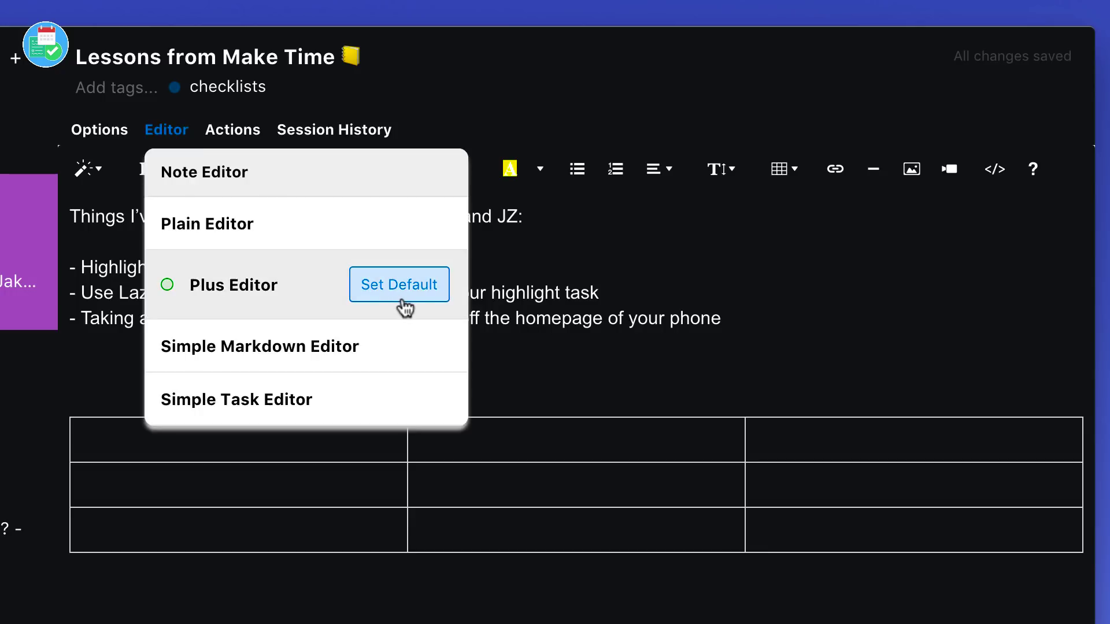
left_click(293, 350)
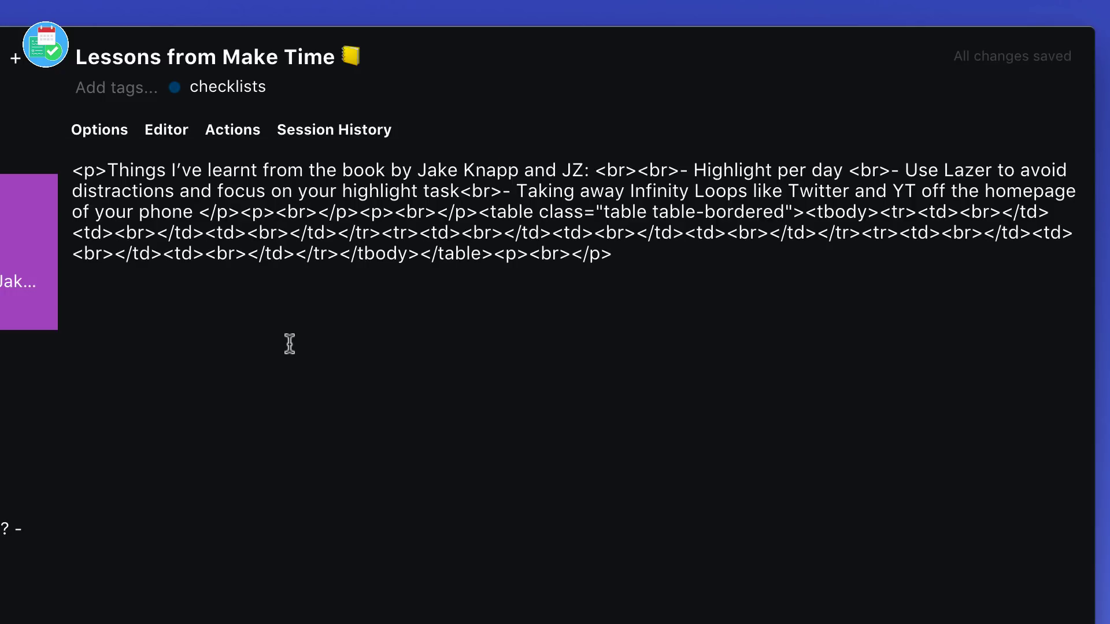
left_click(185, 147)
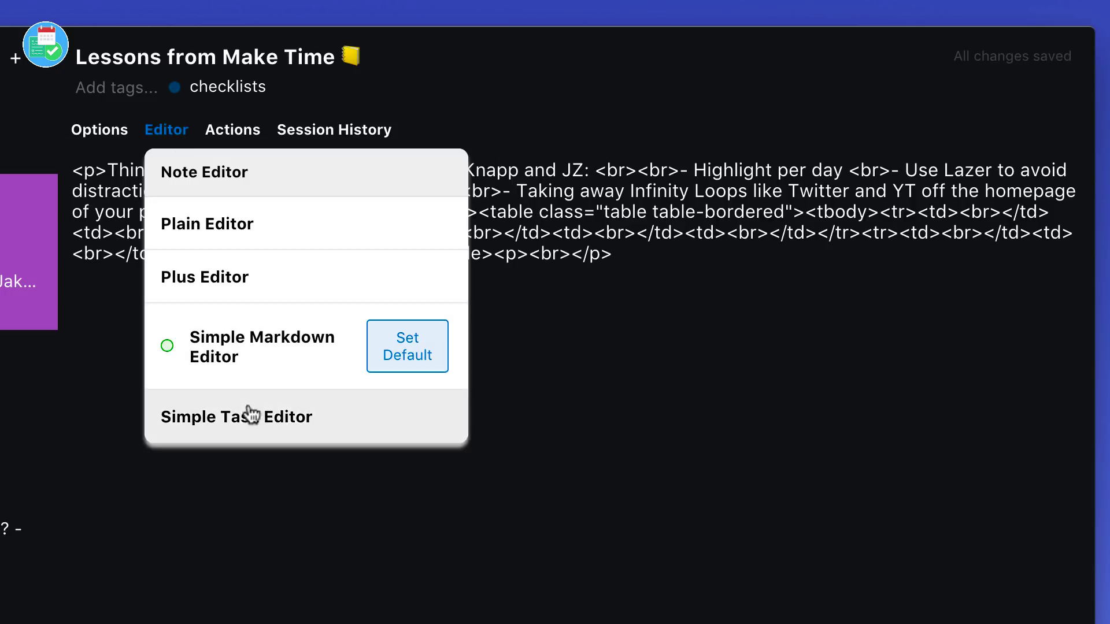
left_click(249, 415)
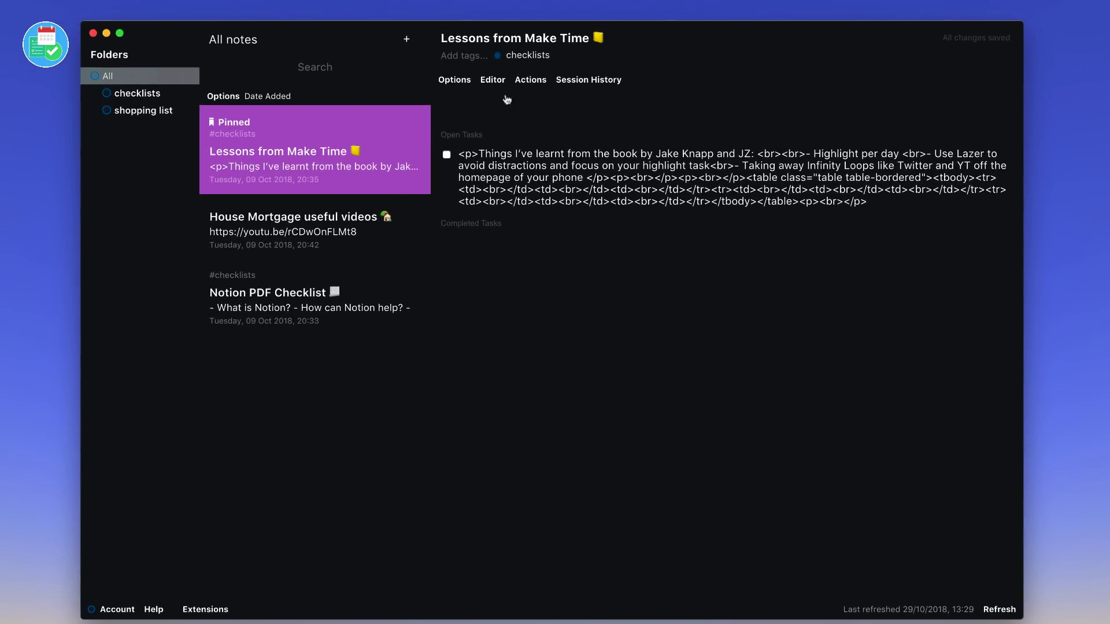
left_click(213, 123)
left_click(513, 155)
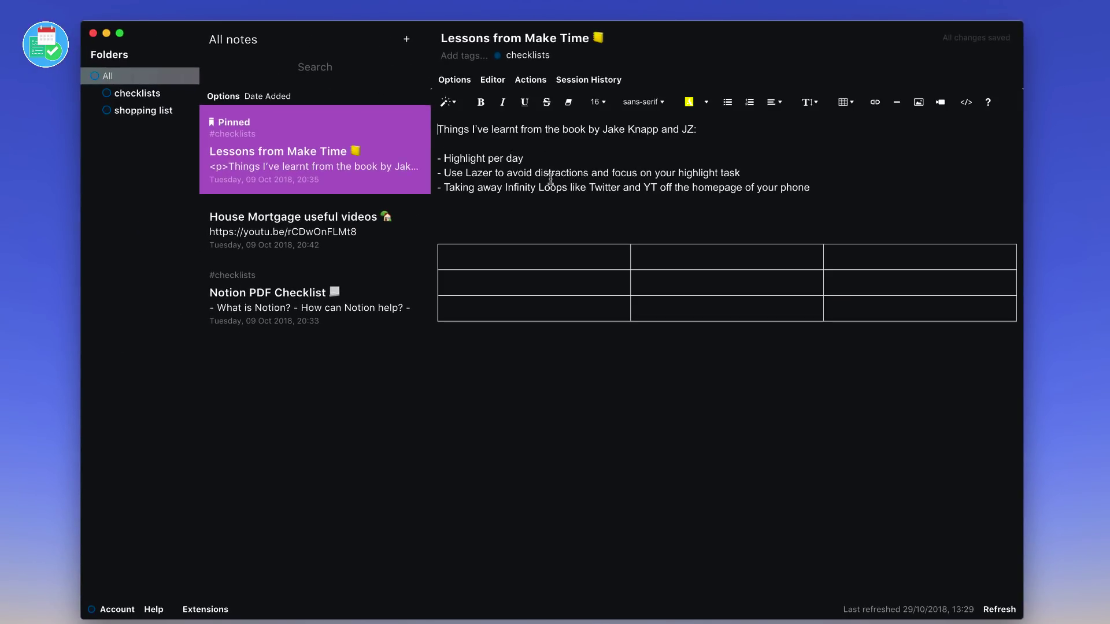
Select the bullet lines, switch to Simple Task Editor, and mark the task done then undone.
left_click_drag(517, 202, 455, 155)
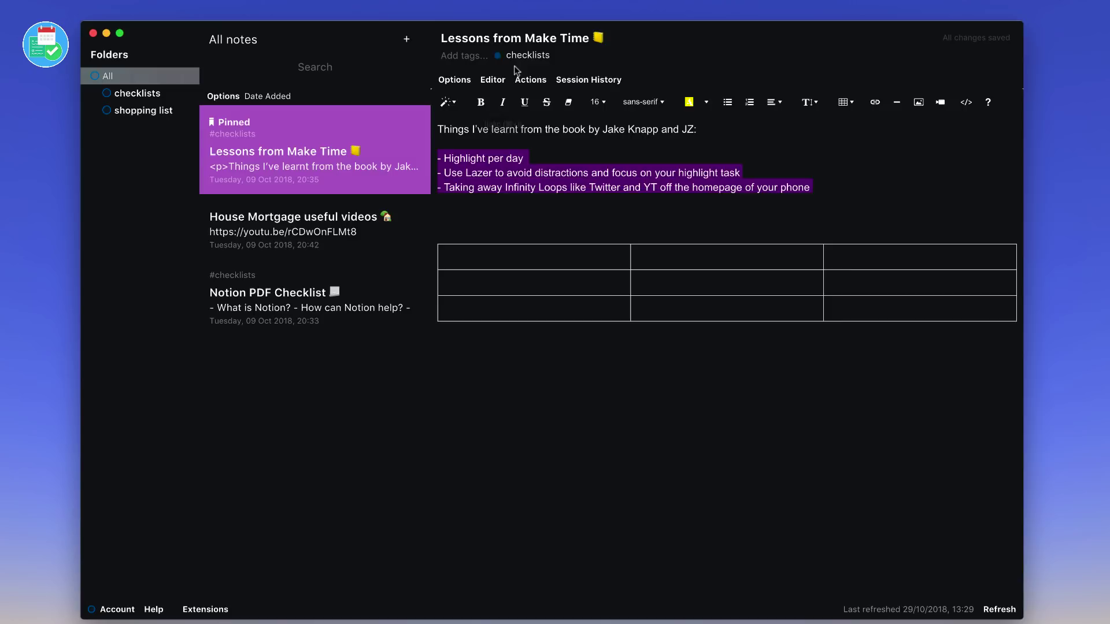
left_click(492, 80)
left_click(546, 233)
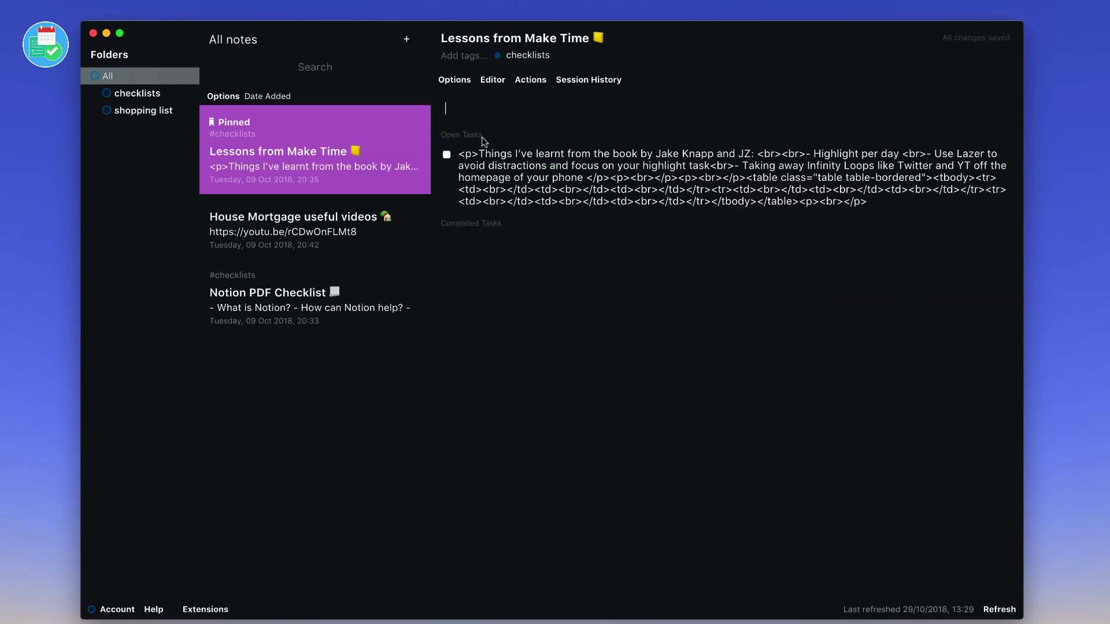
left_click(448, 156)
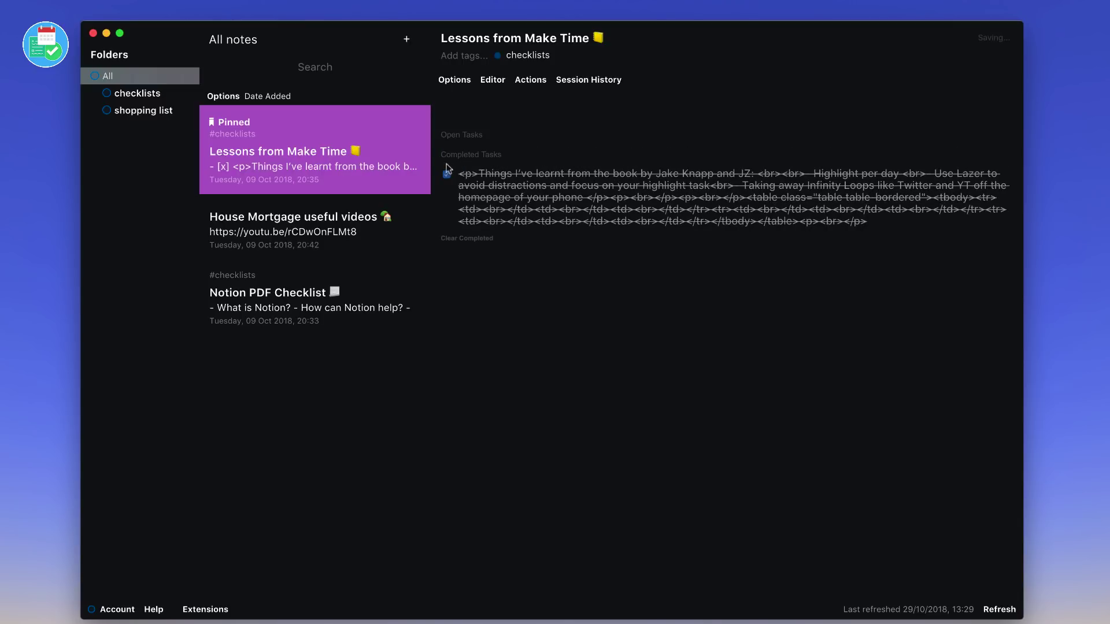
left_click(447, 173)
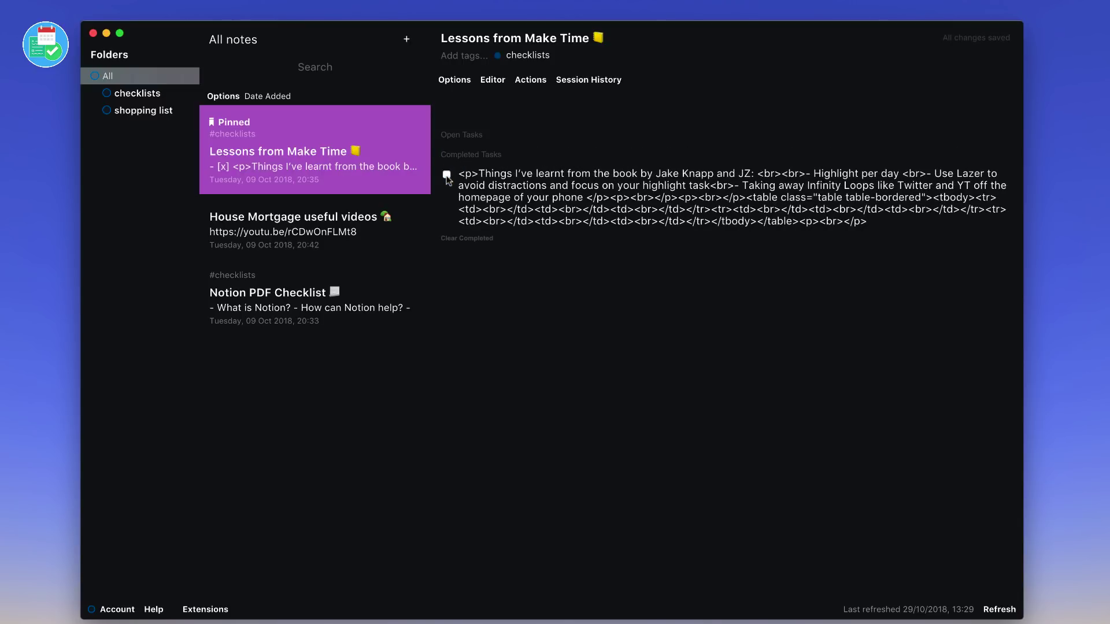
Show the note's saved history, then choose a different editor from the editor list.
left_click(525, 84)
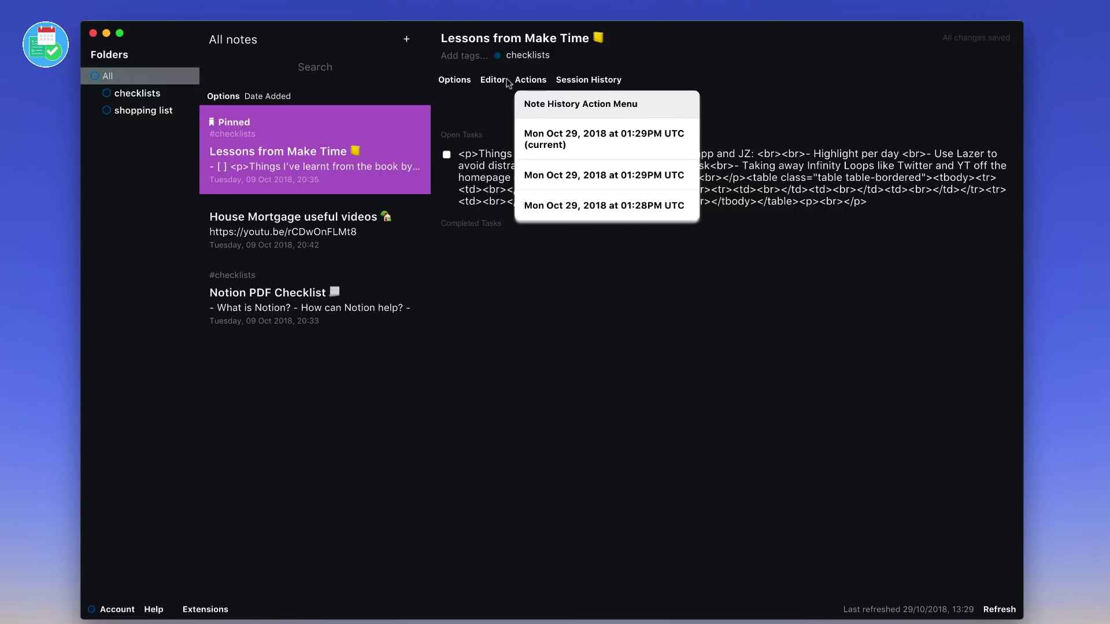
left_click(499, 81)
left_click(541, 99)
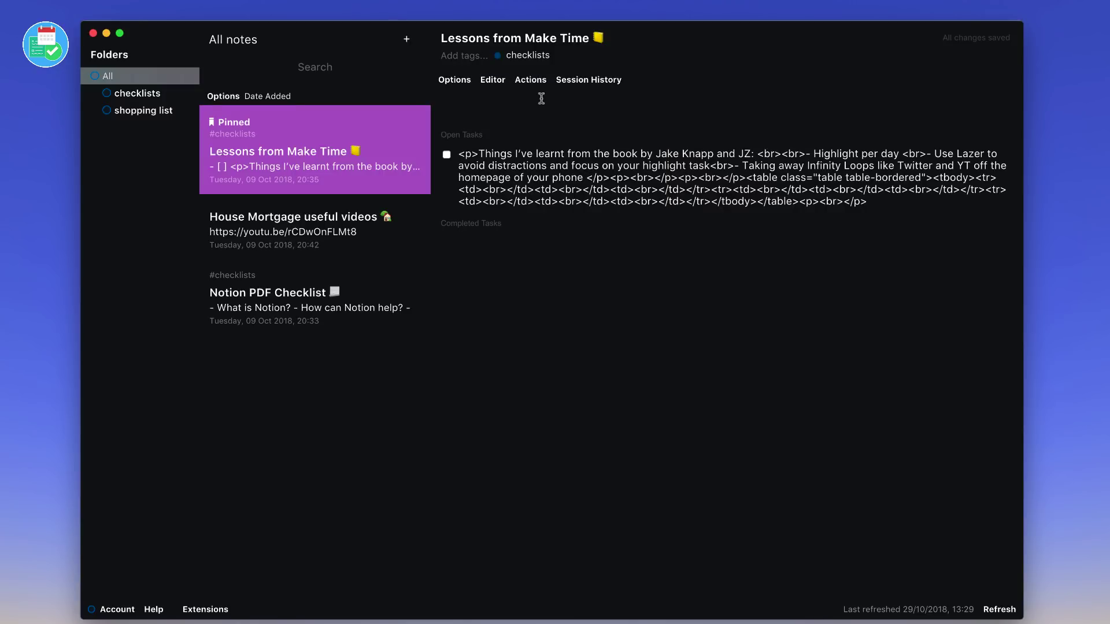
left_click(504, 85)
Switch the note to Plus Editor and delete the stray '- [ ]' first line.
left_click(509, 166)
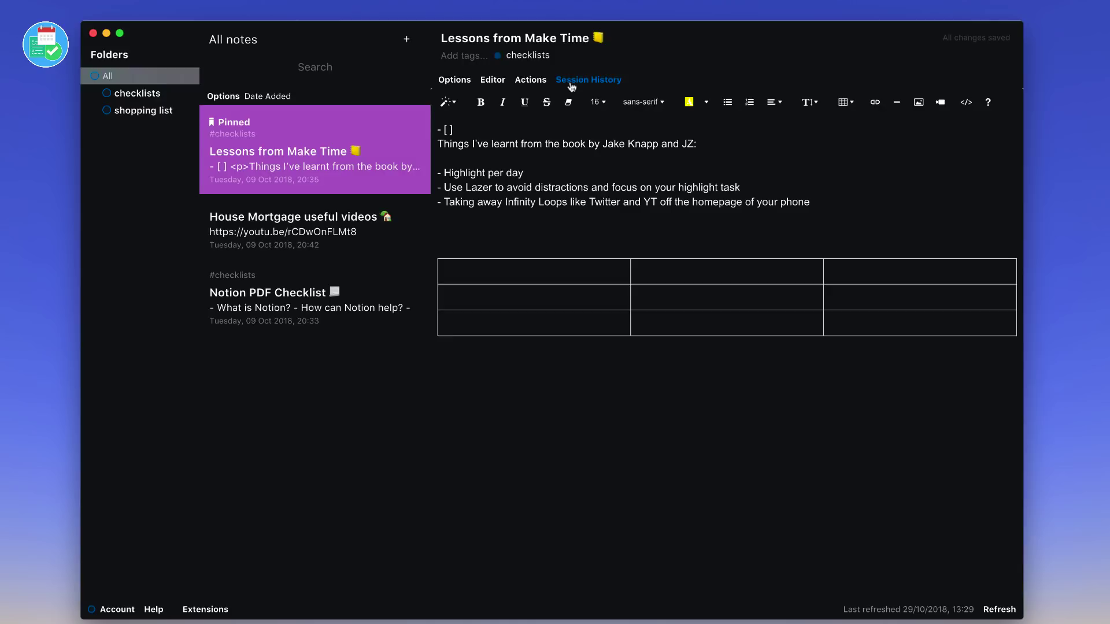
left_click_drag(468, 126, 432, 125)
key("BackSpace")
left_click(450, 213)
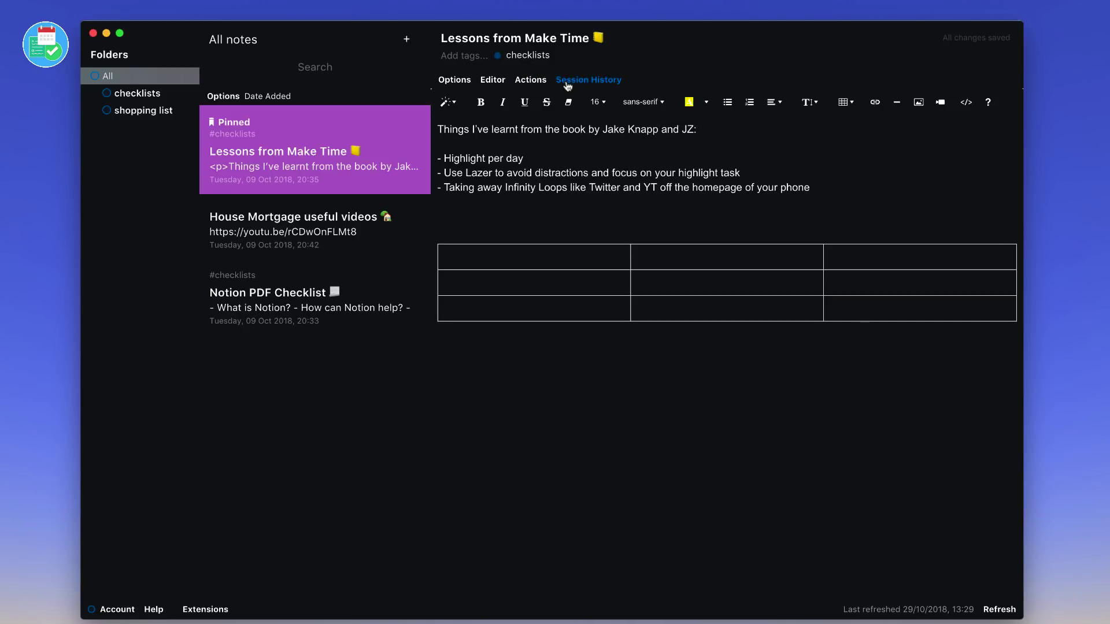
Preview a saved revision in Session History, glance at the note options, and close history.
left_click(589, 80)
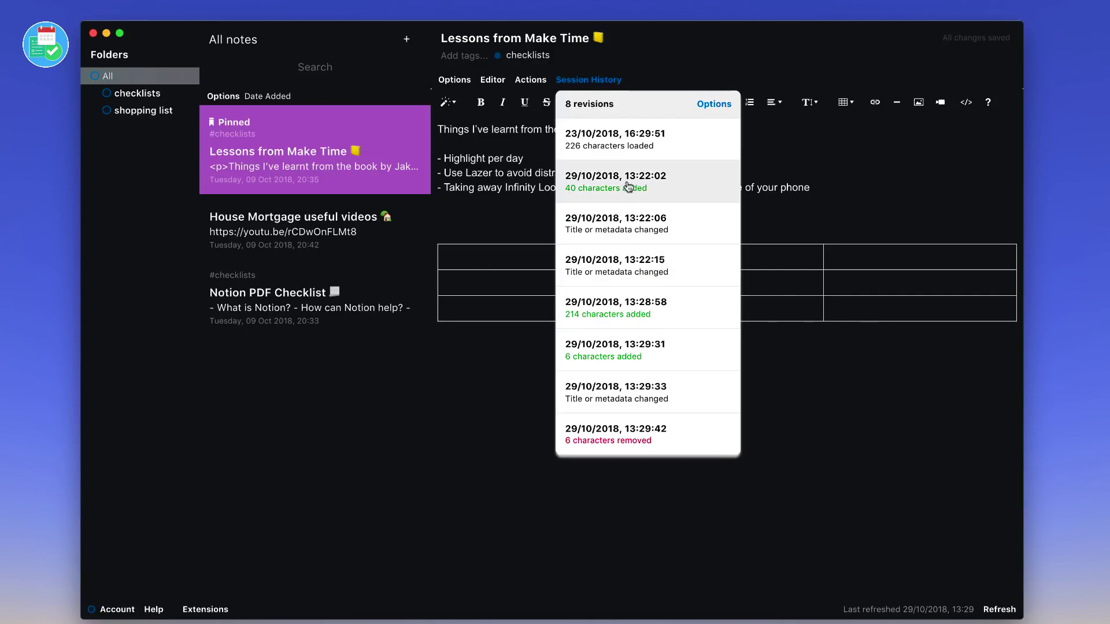
left_click(620, 416)
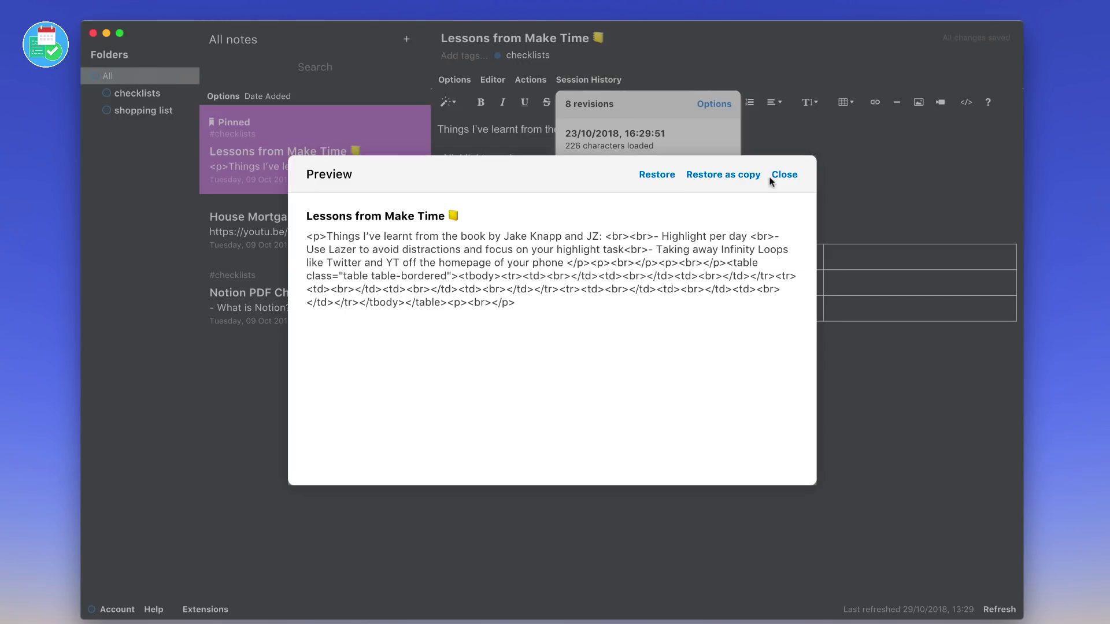
left_click(785, 176)
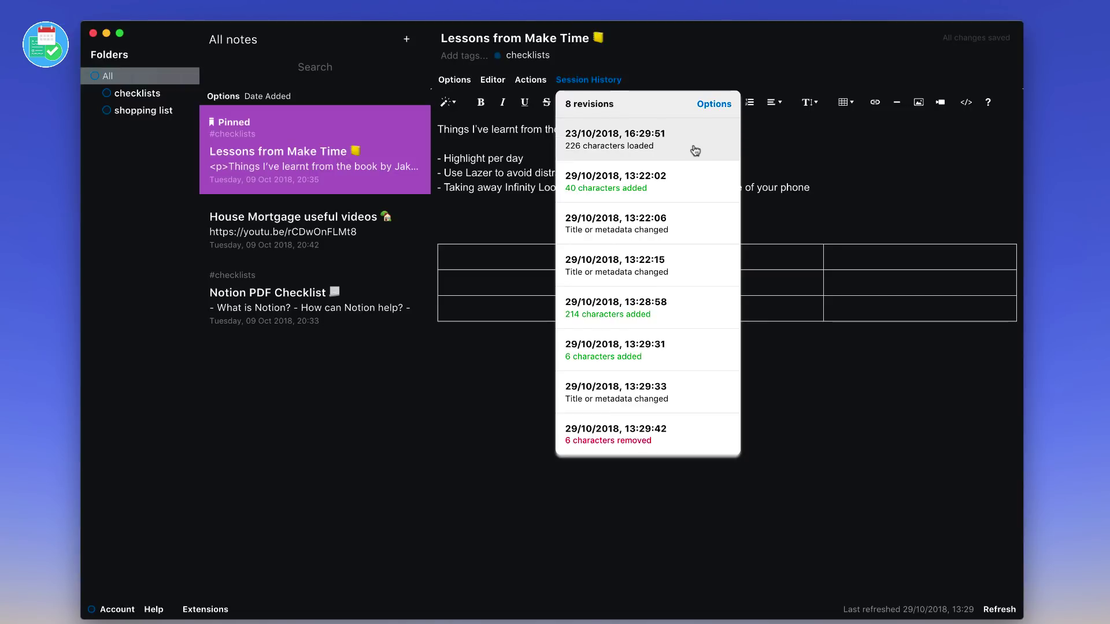
left_click(454, 81)
left_click(754, 188)
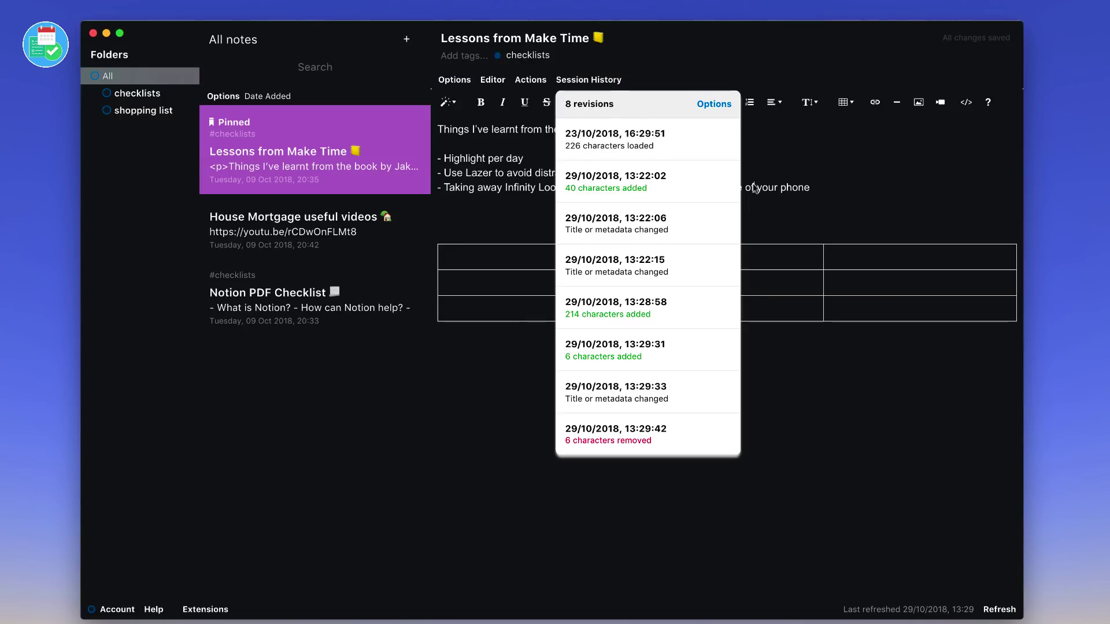
left_click(581, 84)
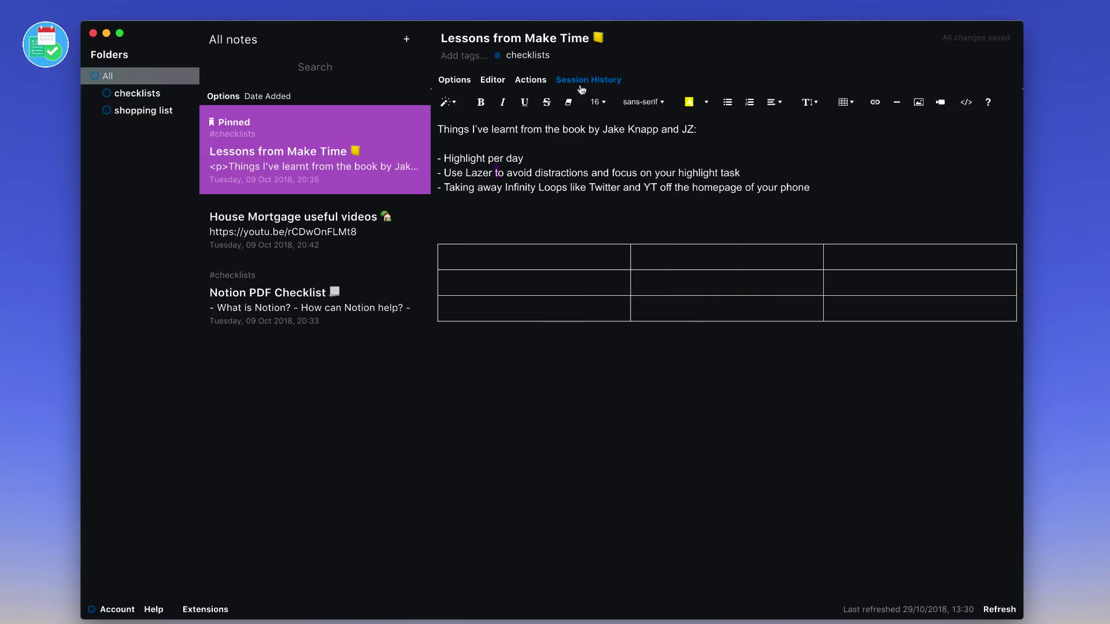
Open the note options menu and close it again without changing anything.
left_click(453, 82)
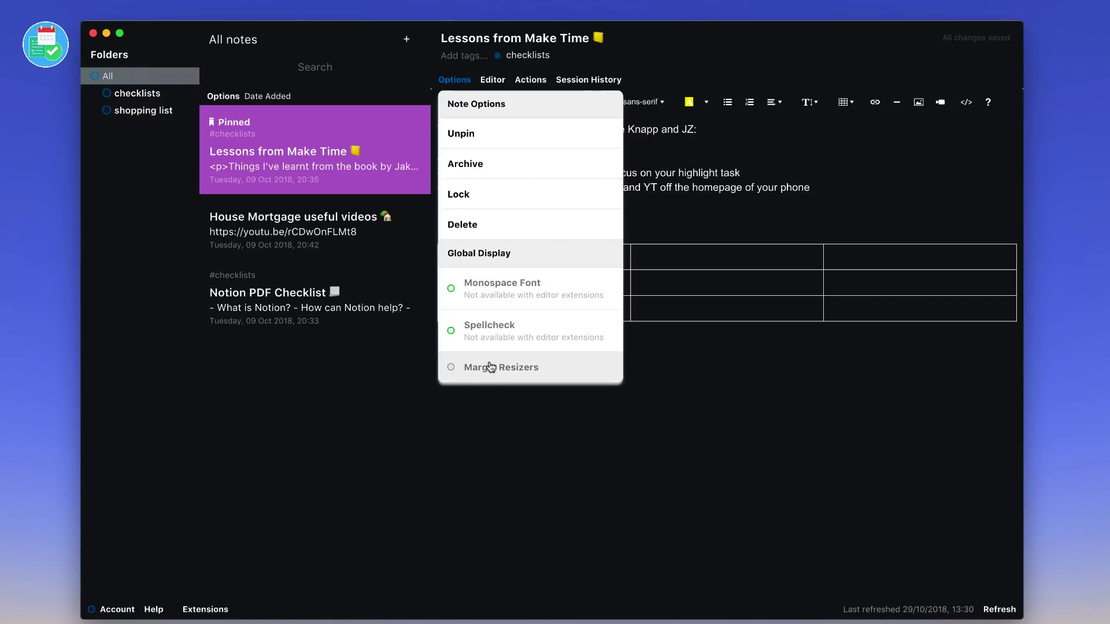
left_click(516, 374)
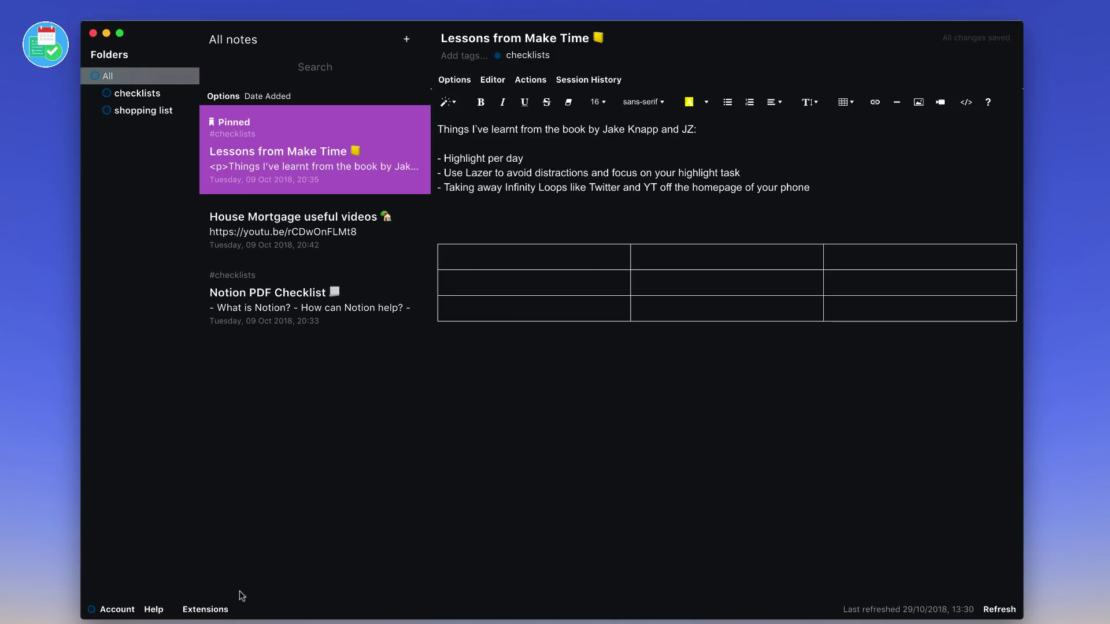
Open the Extensions manager and browse the repository list down to FileSafe.
left_click(207, 610)
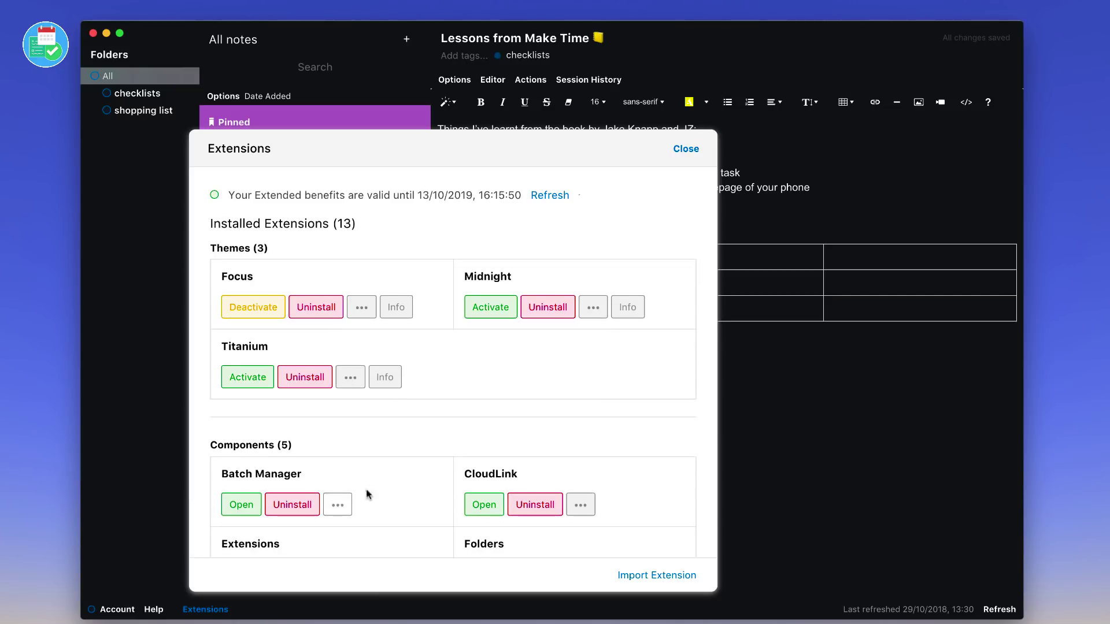
scroll(374, 483, "down", 10)
scroll(373, 484, "down", 10)
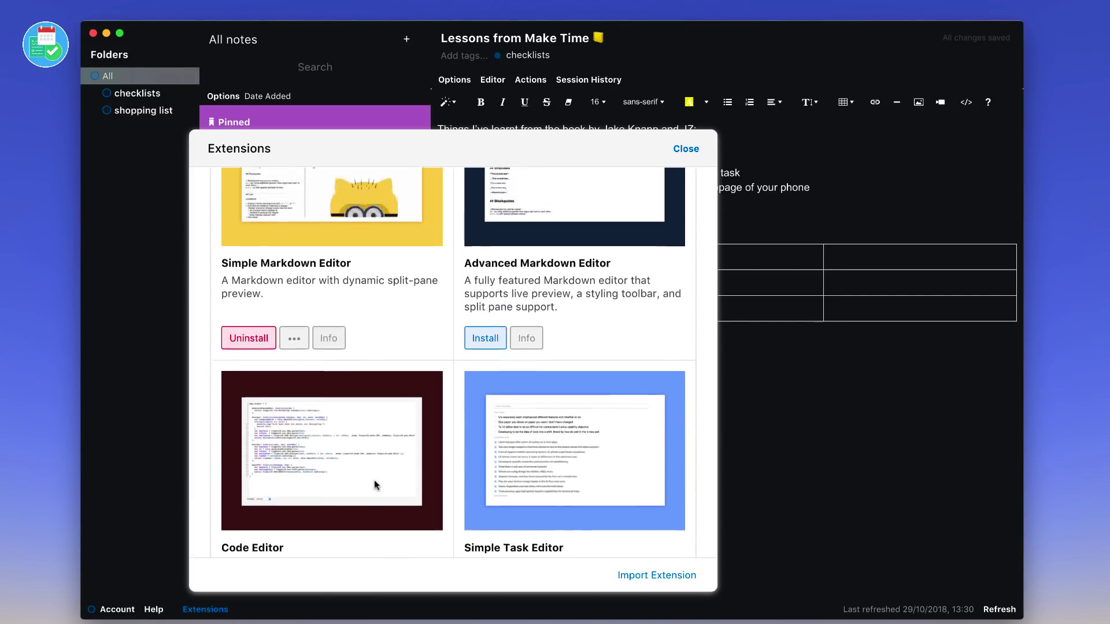
scroll(377, 484, "up", 4)
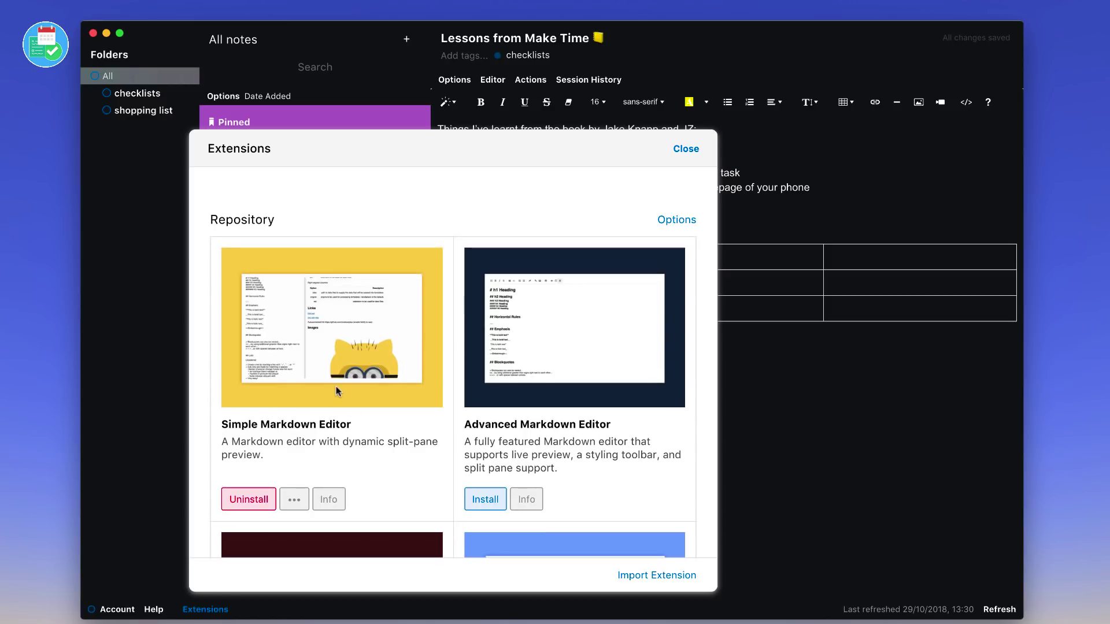
scroll(336, 389, "down", 3)
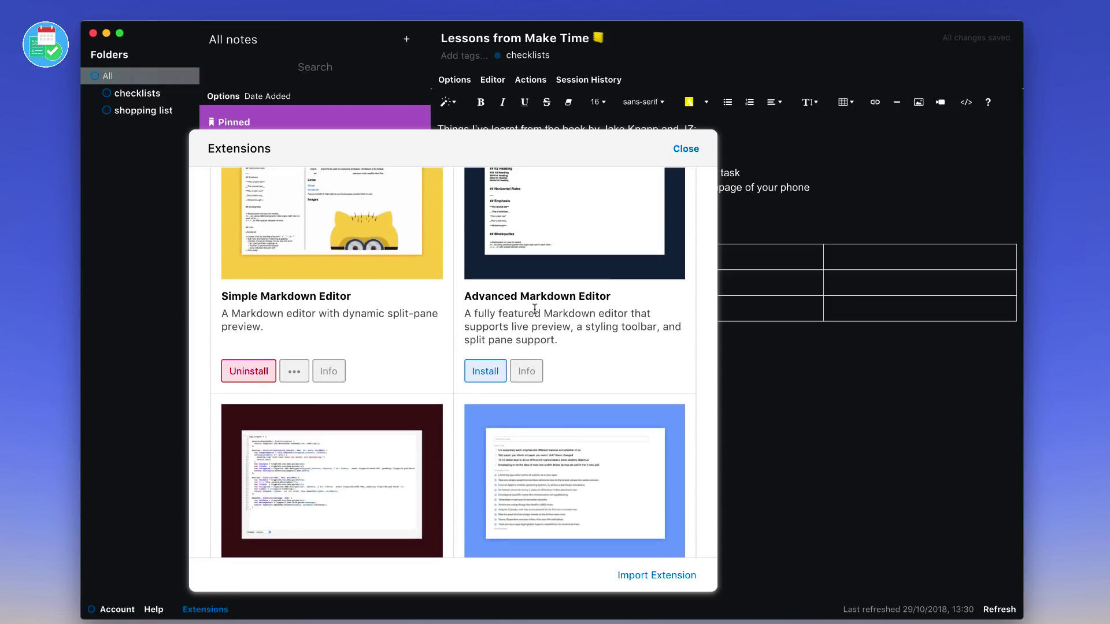
scroll(338, 391, "down", 4)
scroll(451, 357, "down", 6)
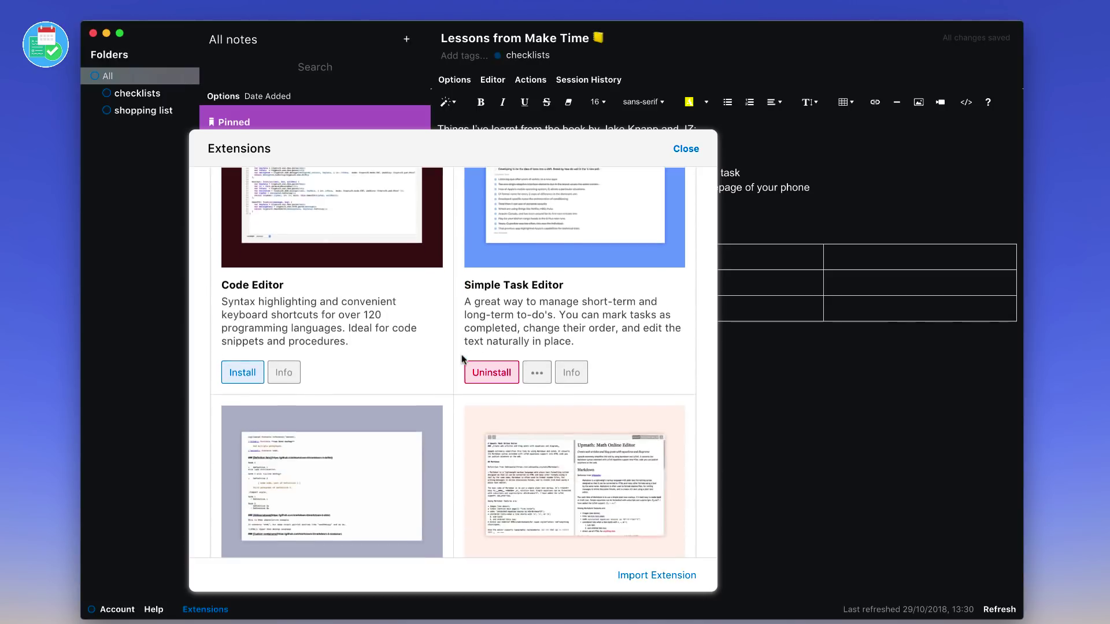
scroll(461, 360, "up", 2)
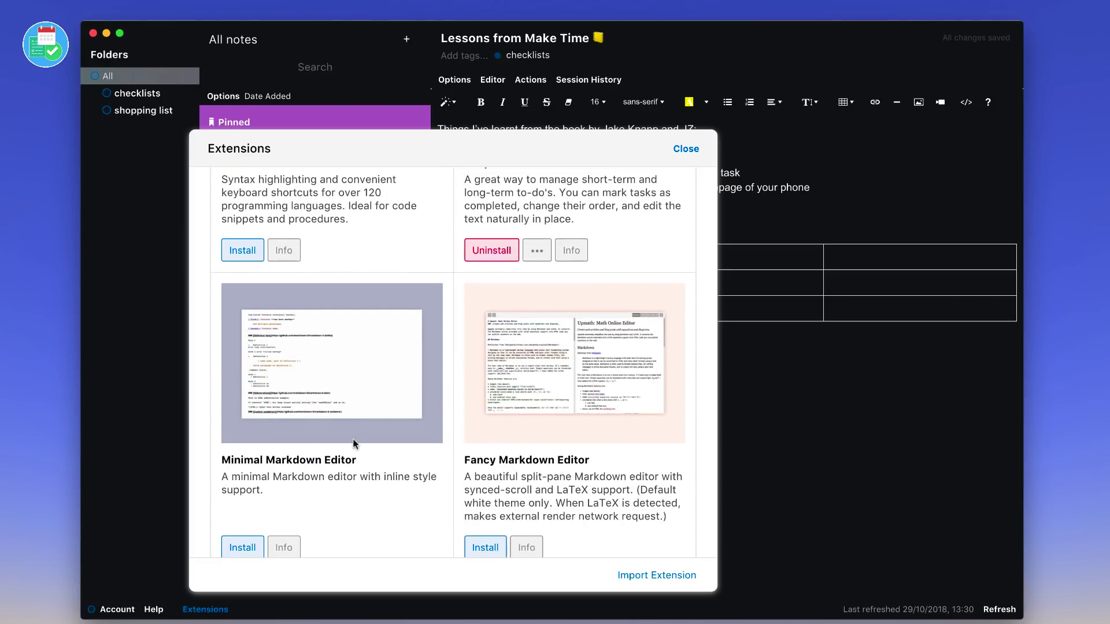
scroll(462, 405, "down", 4)
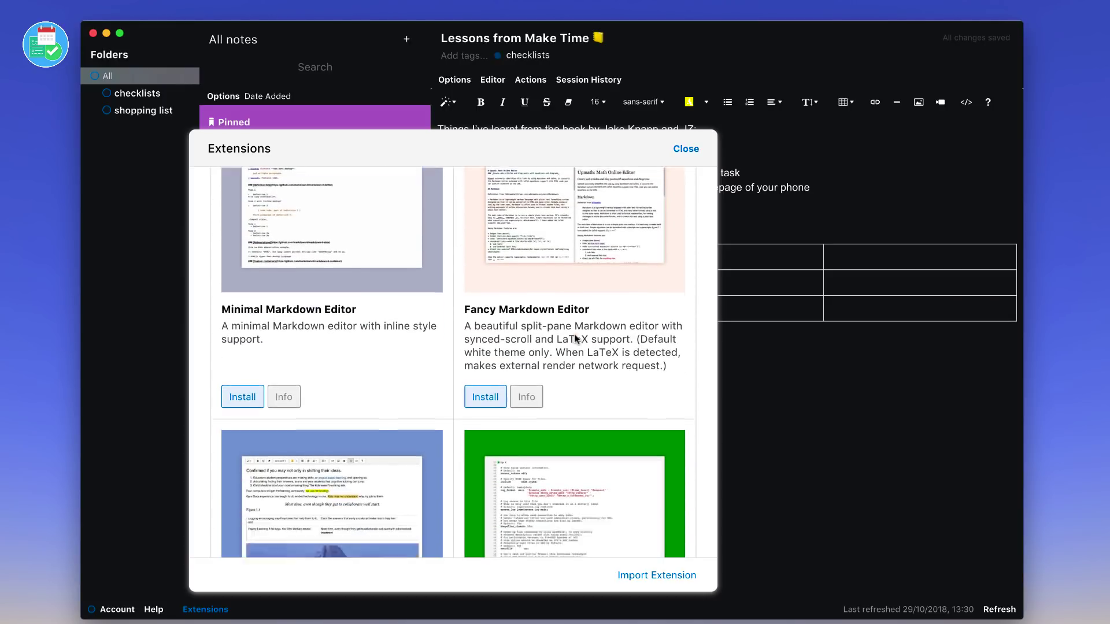
scroll(576, 339, "down", 3)
scroll(366, 415, "down", 3)
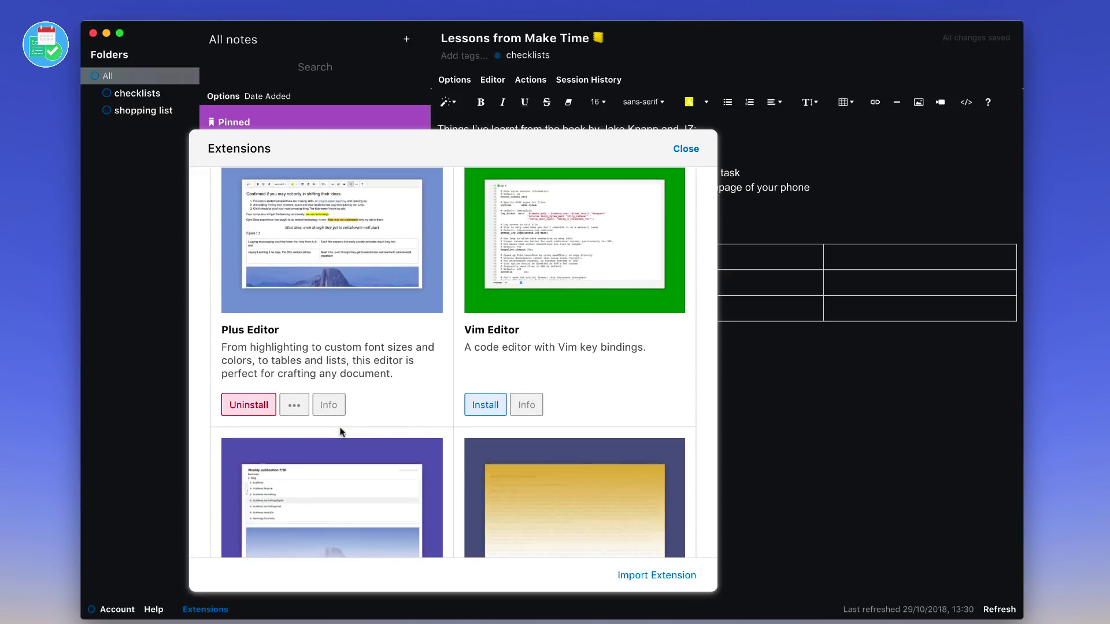
scroll(558, 341, "down", 4)
scroll(559, 341, "down", 2)
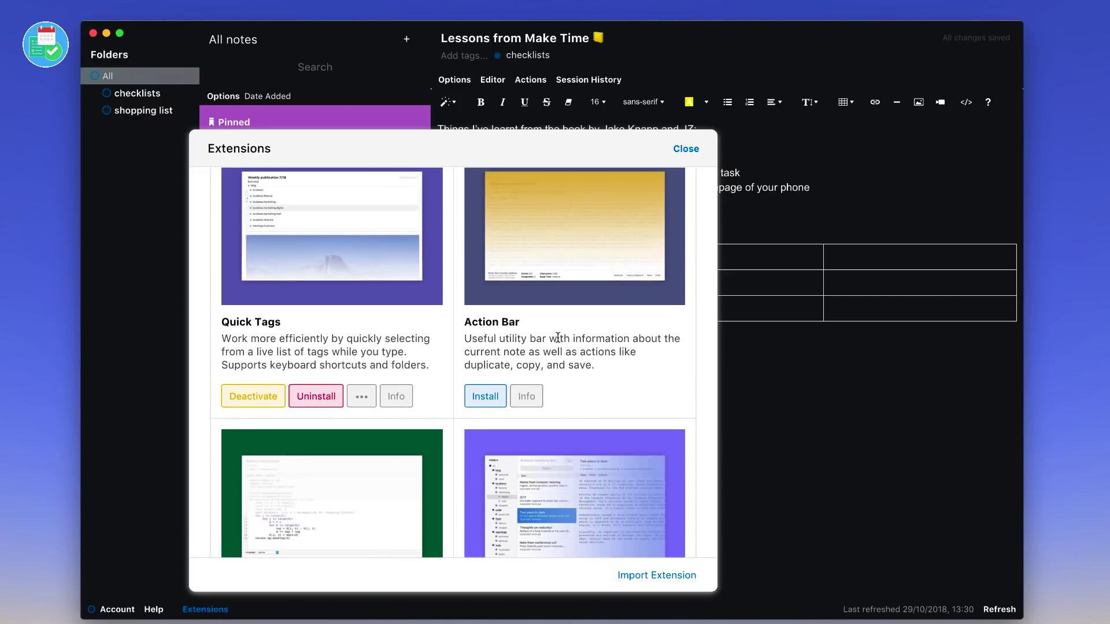
scroll(557, 338, "up", 1)
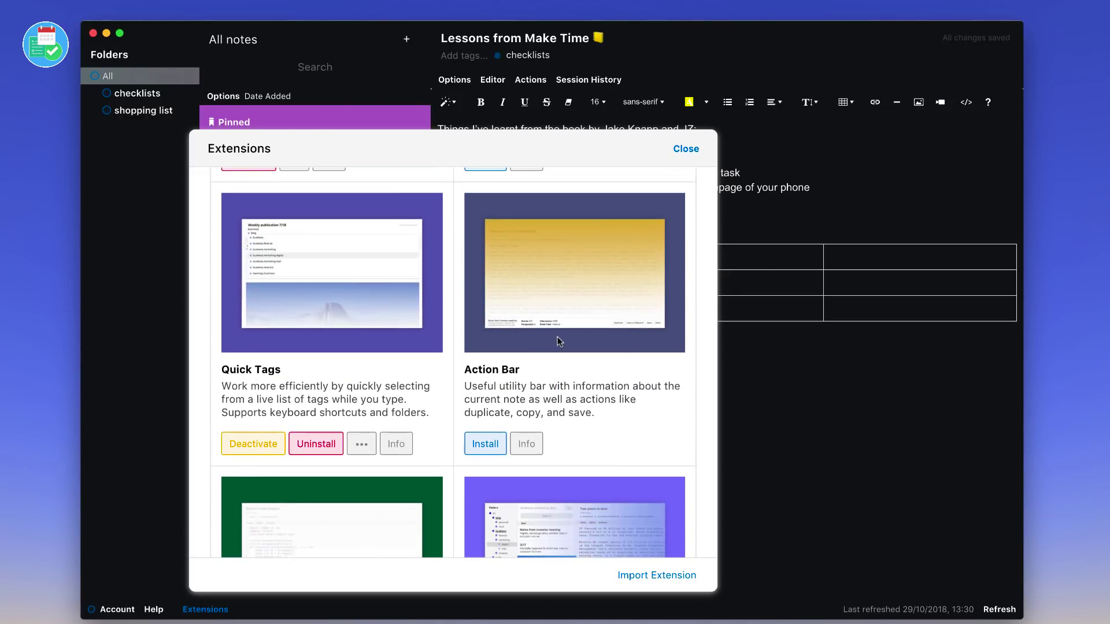
scroll(557, 338, "down", 1)
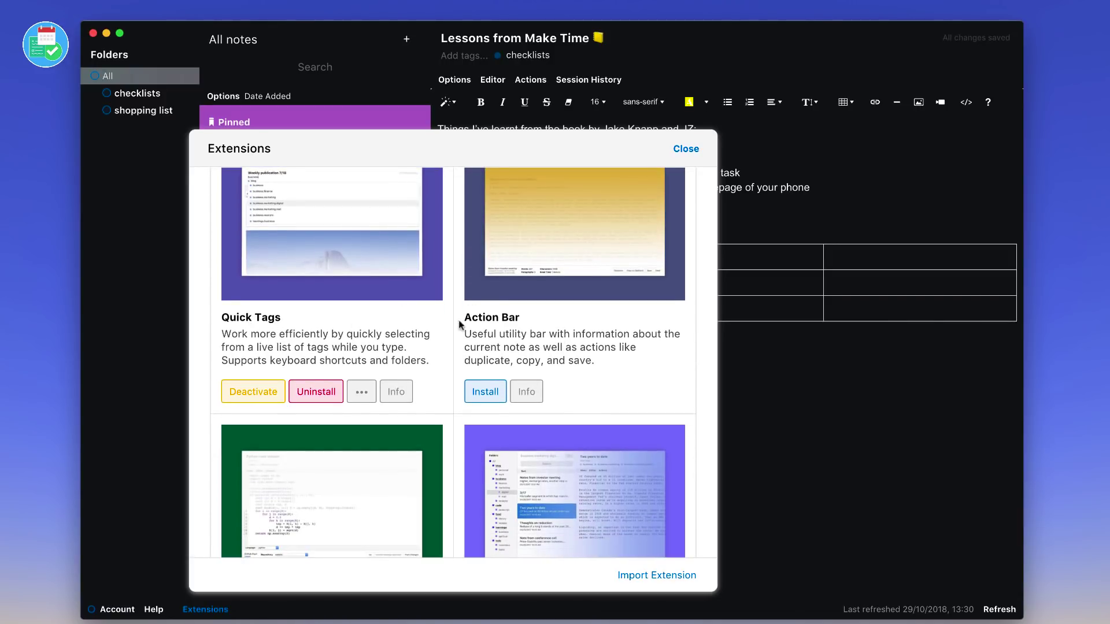
scroll(465, 319, "up", 1)
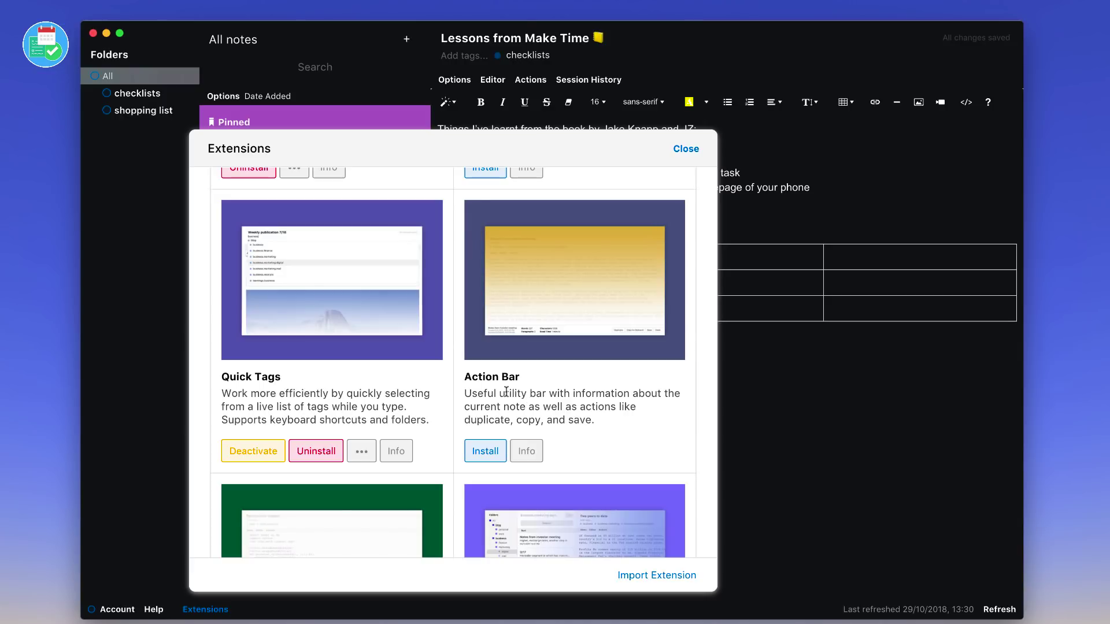
scroll(369, 437, "down", 5)
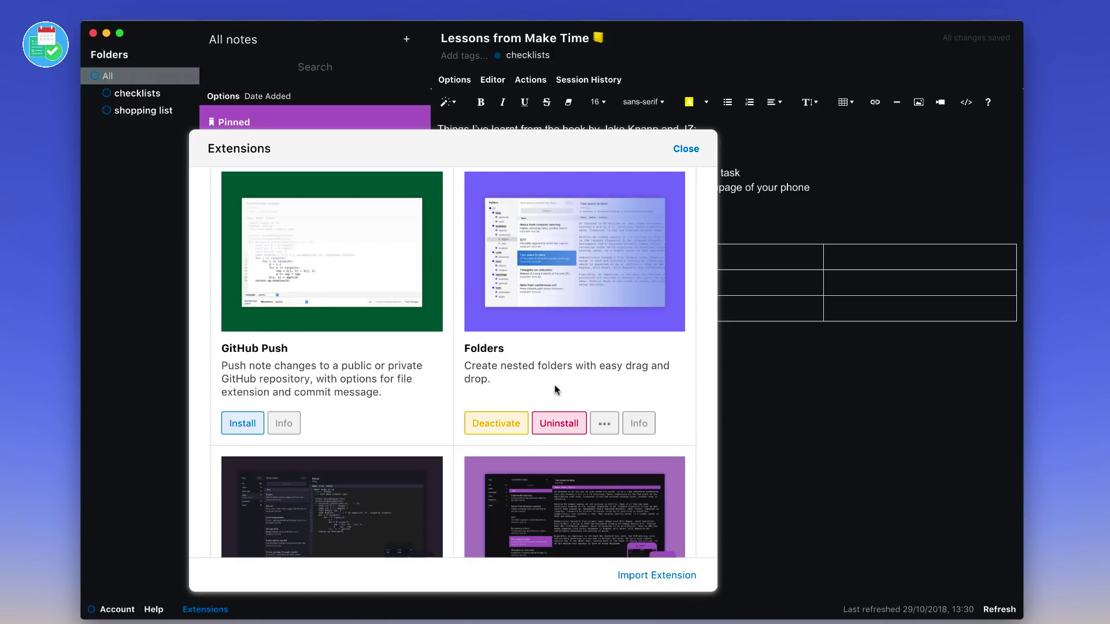
scroll(556, 387, "down", 4)
scroll(554, 384, "down", 12)
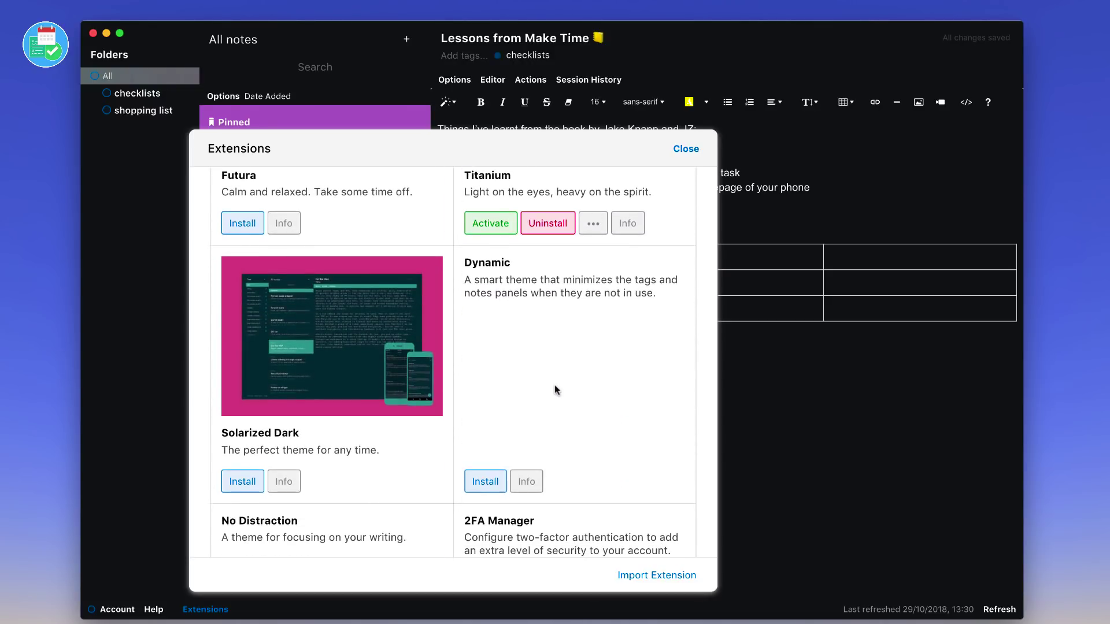
scroll(555, 387, "down", 1)
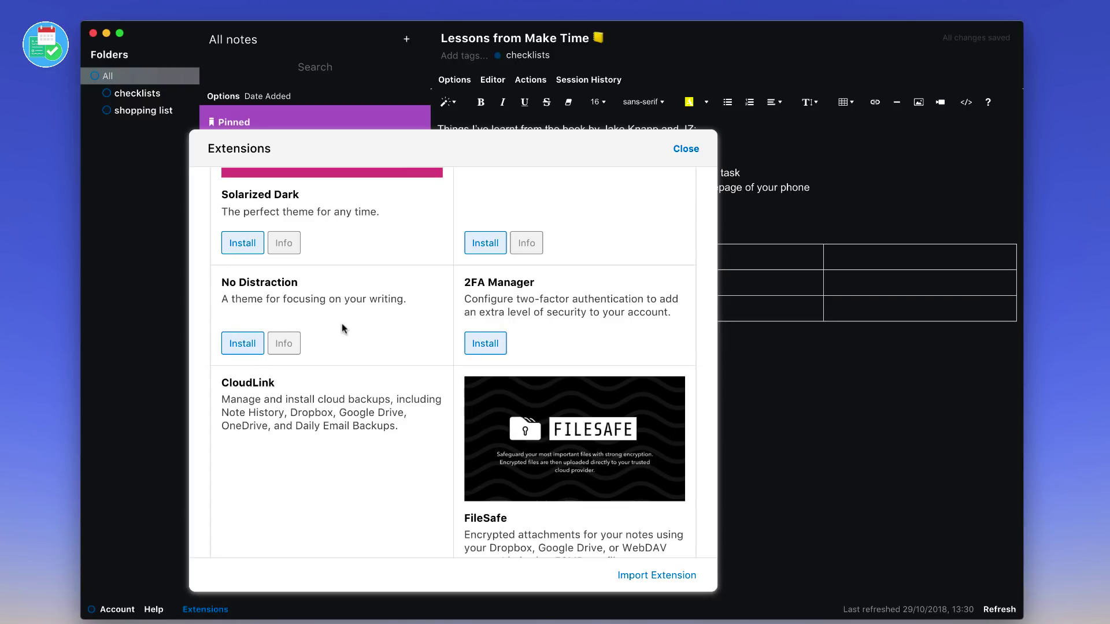
scroll(362, 396, "down", 2)
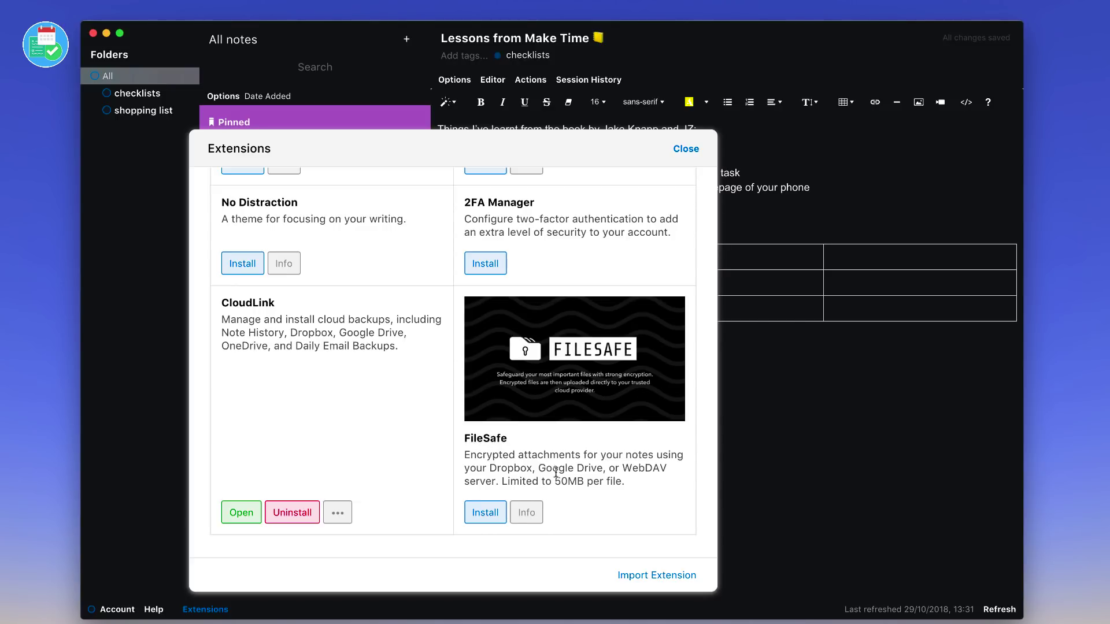
Install and activate FileSafe, granting it permission to use the note.
left_click(488, 512)
left_click(487, 513)
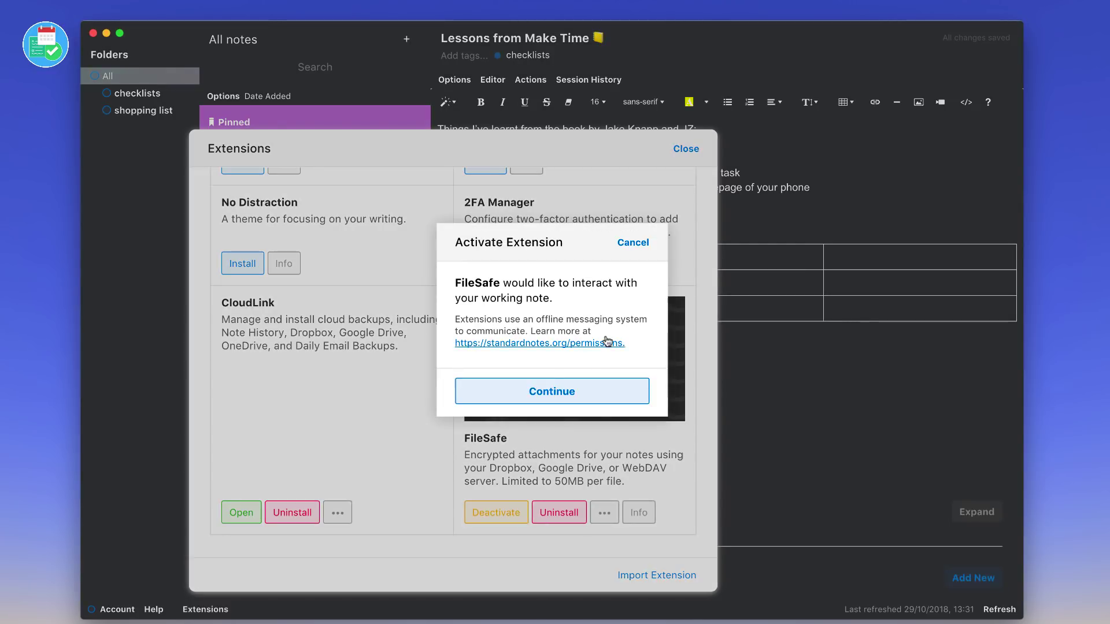
left_click(575, 391)
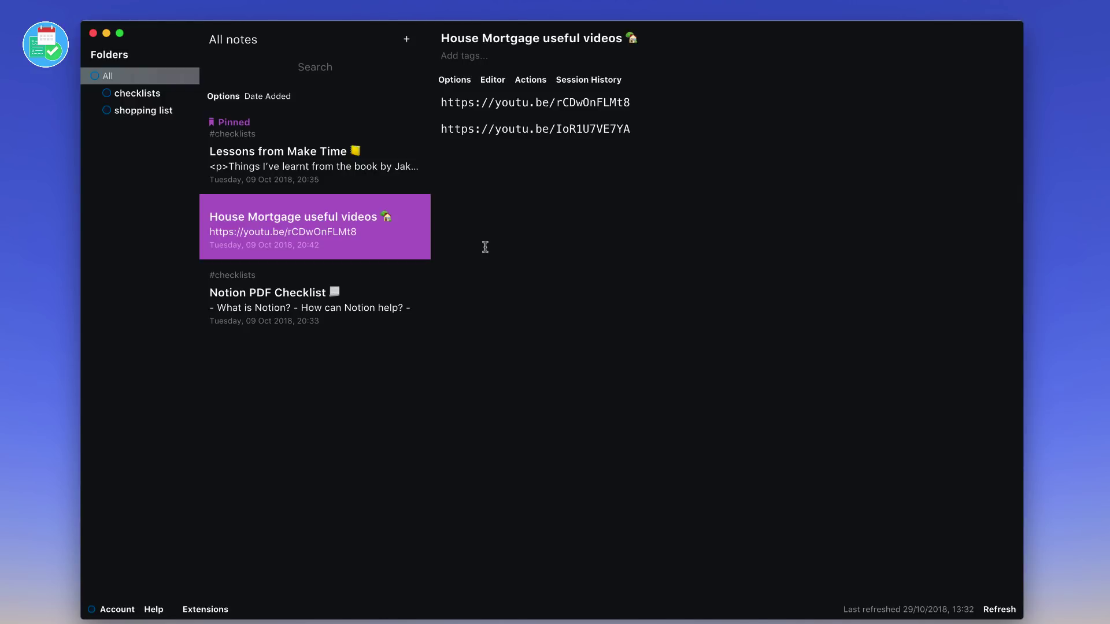
Select Lessons from Make Time in the notes list to show its lessons and table.
left_click(321, 157)
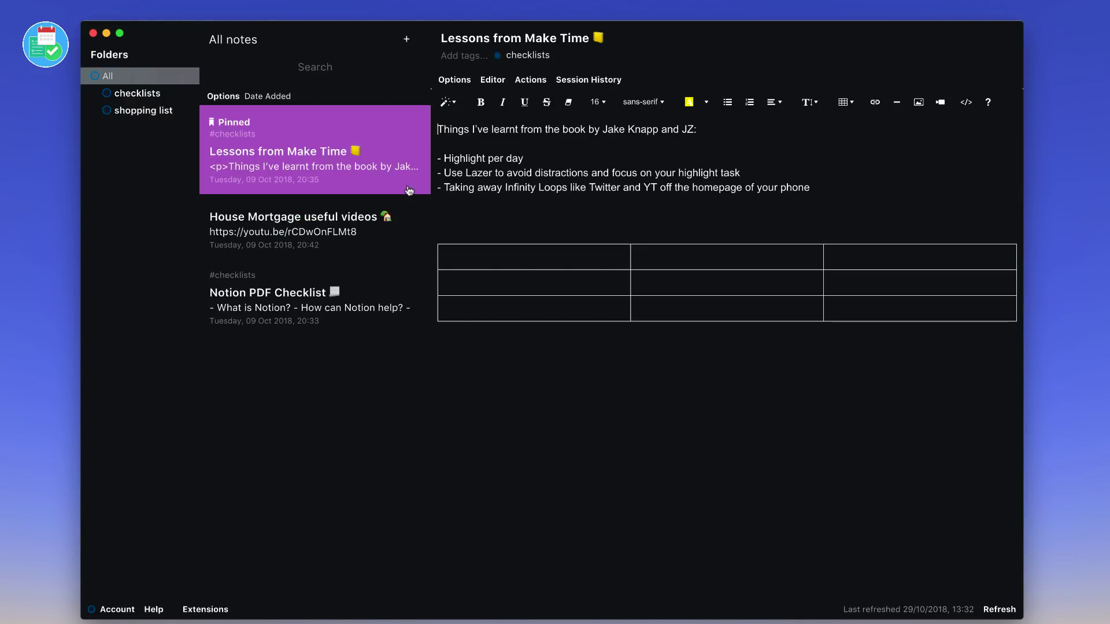